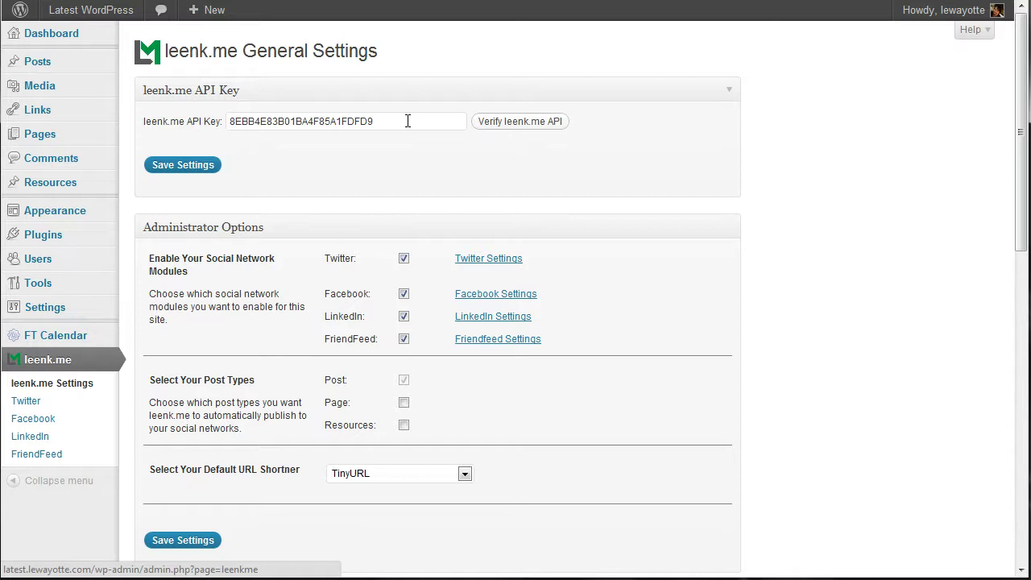
# Review the API key and the available default URL shorteners, keeping TinyURL selected
pyautogui.moveTo(409, 121); pyautogui.dragTo(168, 106)
pyautogui.click(322, 173)
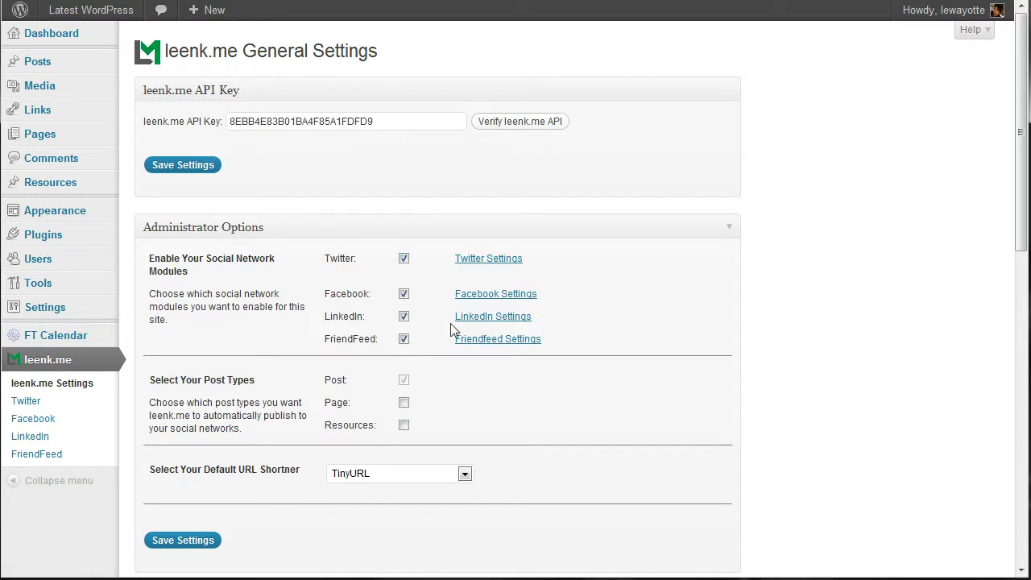
pyautogui.scroll(-1, 589, 302)
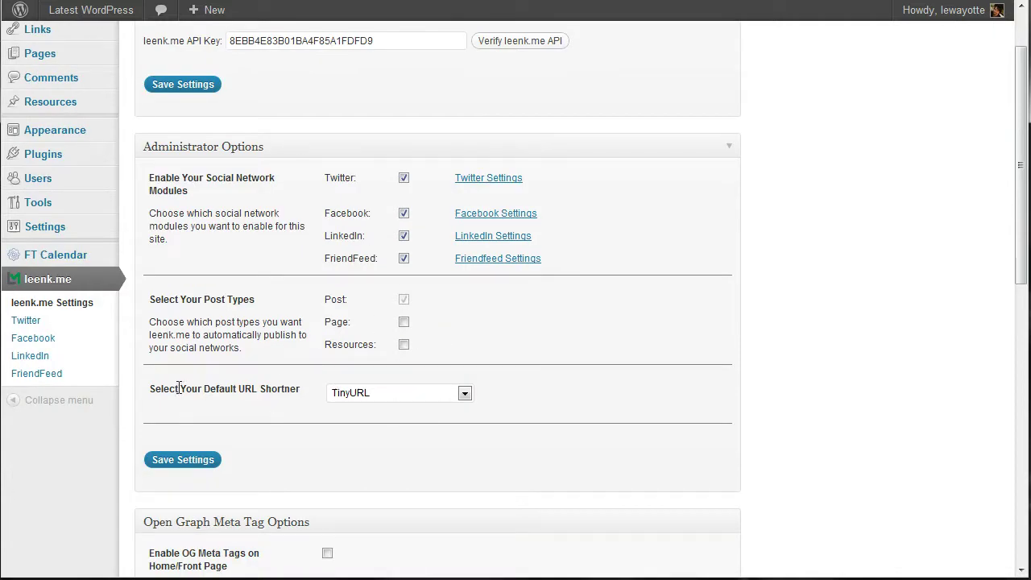
pyautogui.click(403, 395)
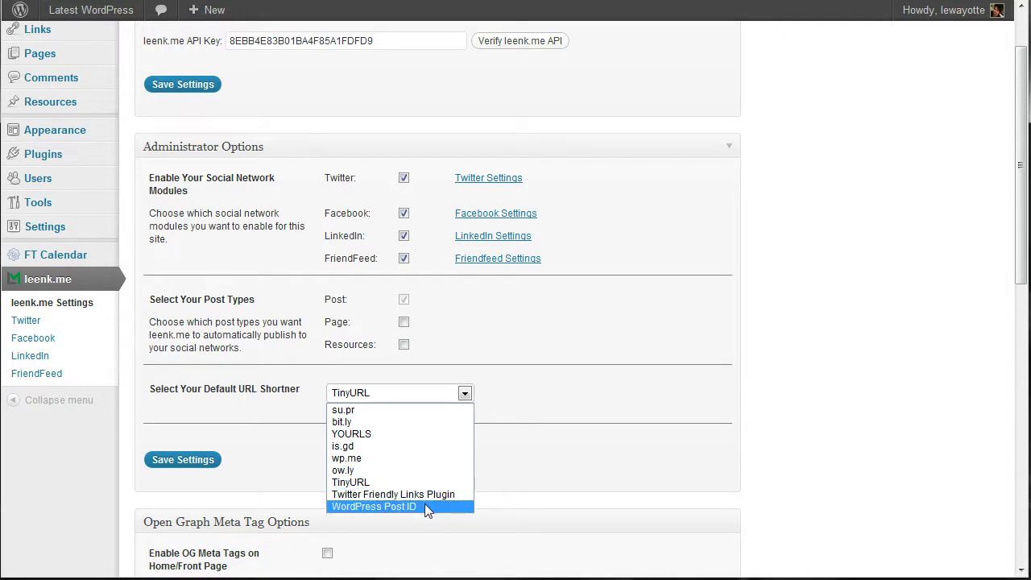
pyautogui.click(354, 483)
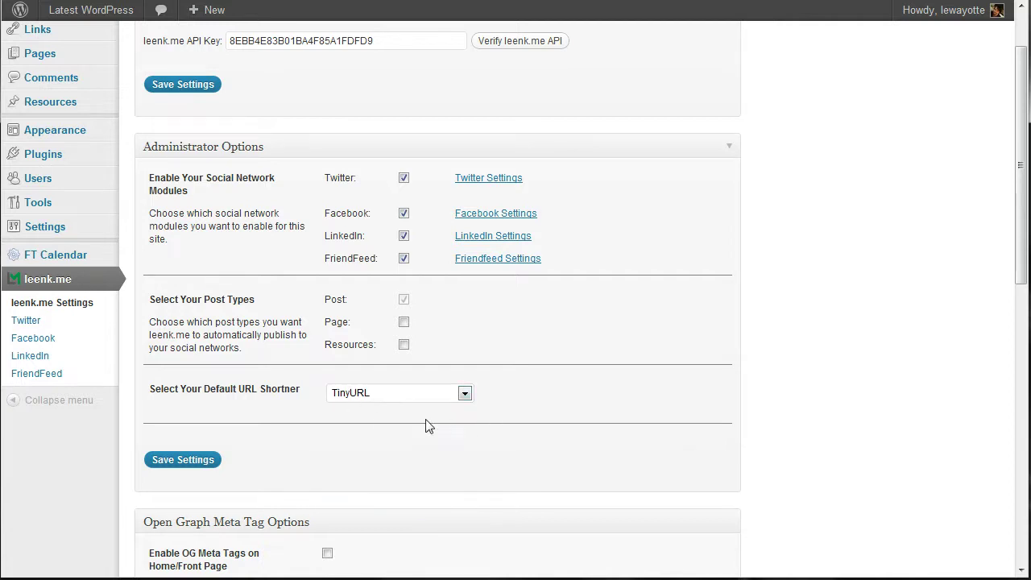
# Enable Open Graph meta tags on both the home/front page and posts, and save the settings
pyautogui.scroll(-4, 503, 418)
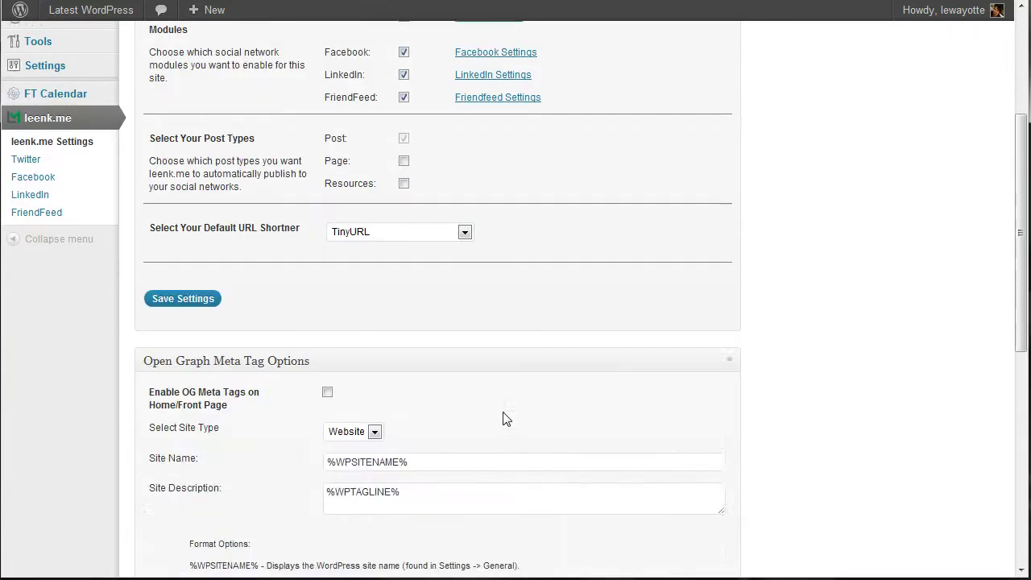
pyautogui.scroll(-1, 504, 413)
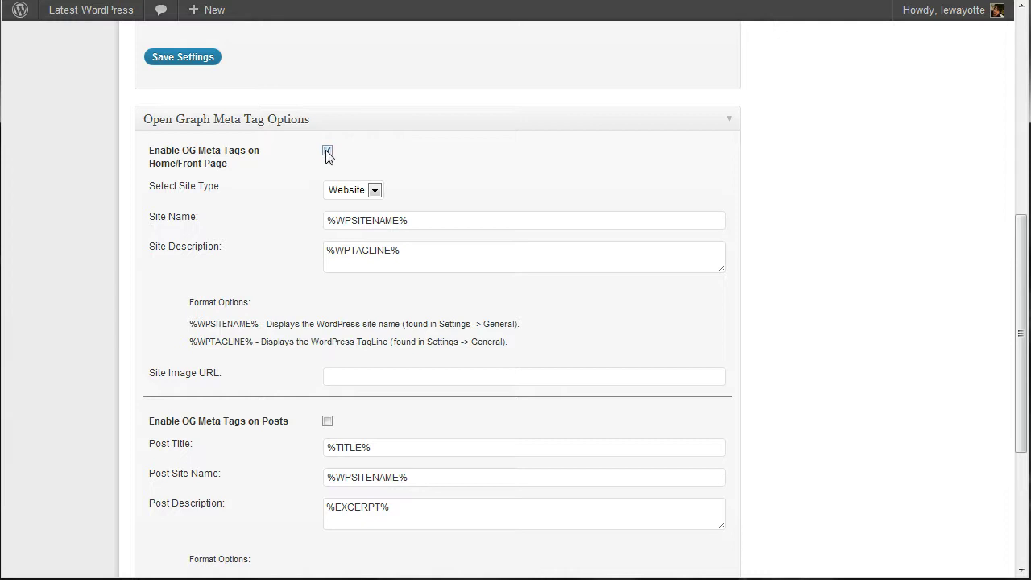
pyautogui.click(327, 421)
pyautogui.scroll(-3, 242, 443)
pyautogui.click(201, 498)
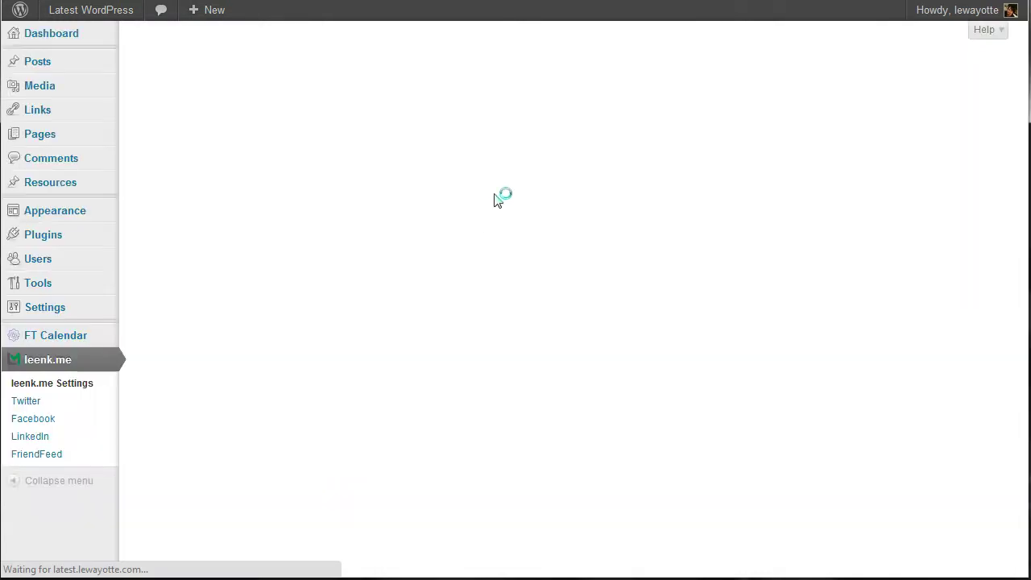
# Disable the Open Graph meta tags on both the home/front page and posts, and save the settings
pyautogui.scroll(-3, 661, 343)
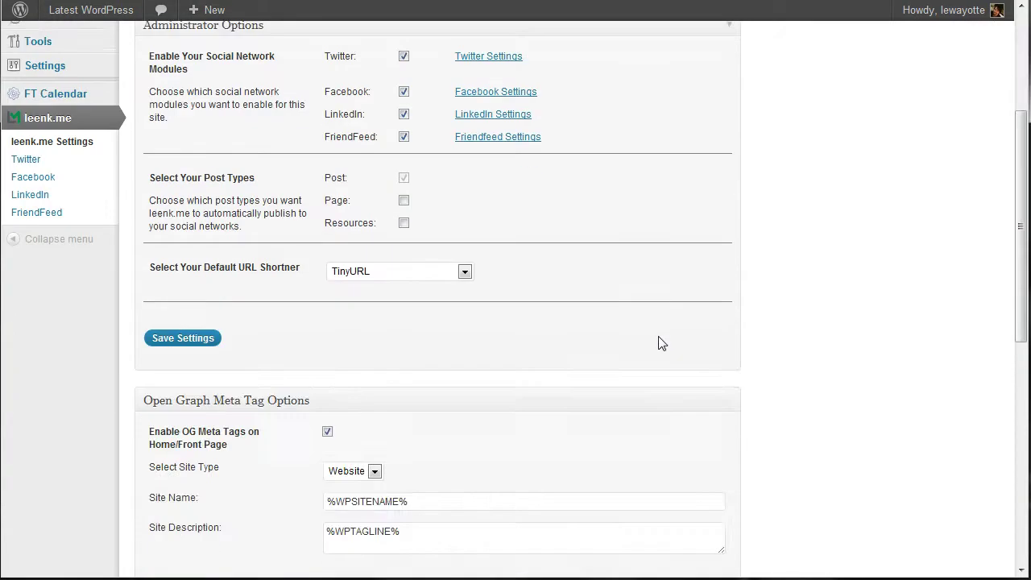
pyautogui.scroll(-3, 657, 343)
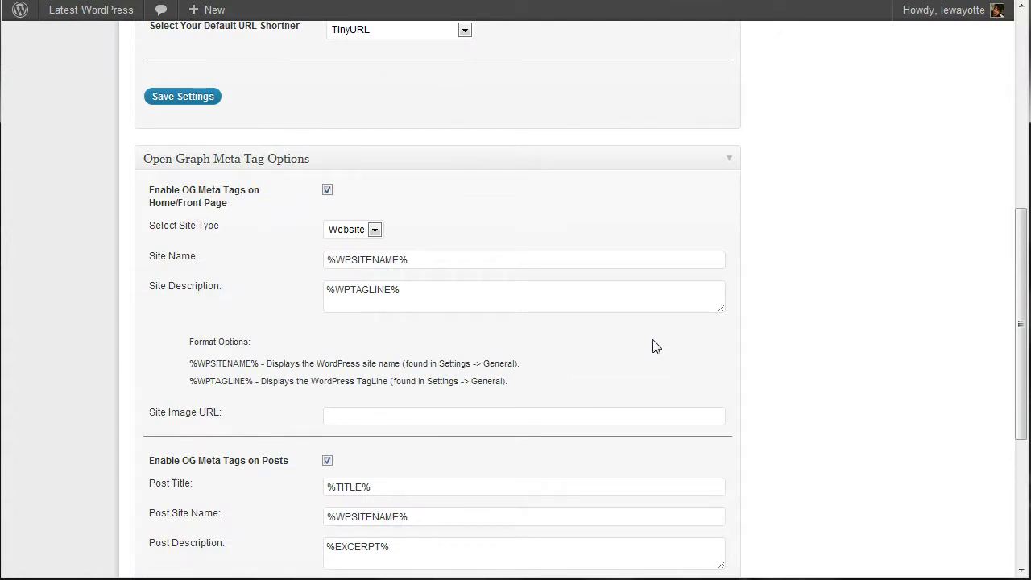
pyautogui.scroll(-2, 633, 361)
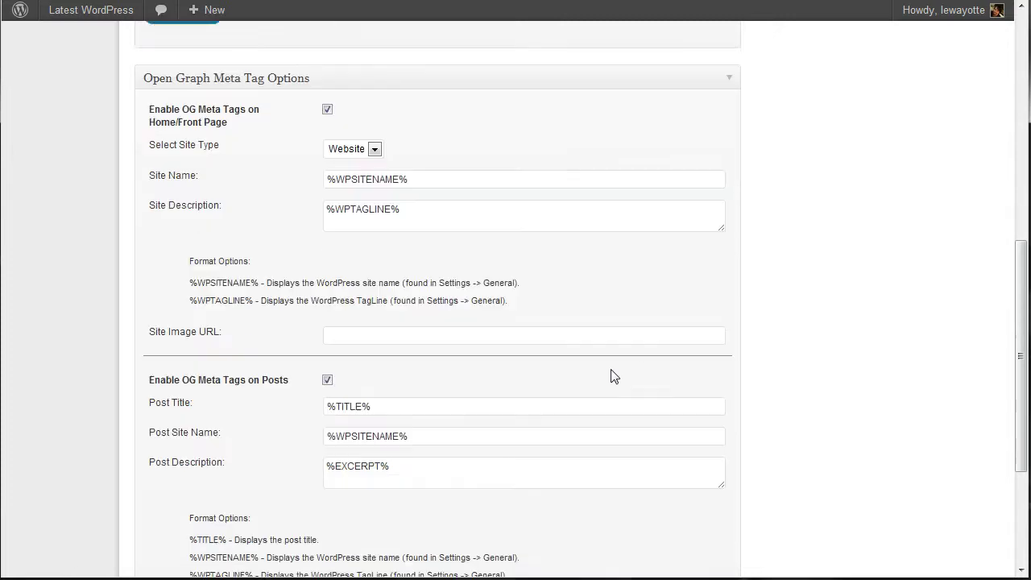
pyautogui.scroll(2, 314, 391)
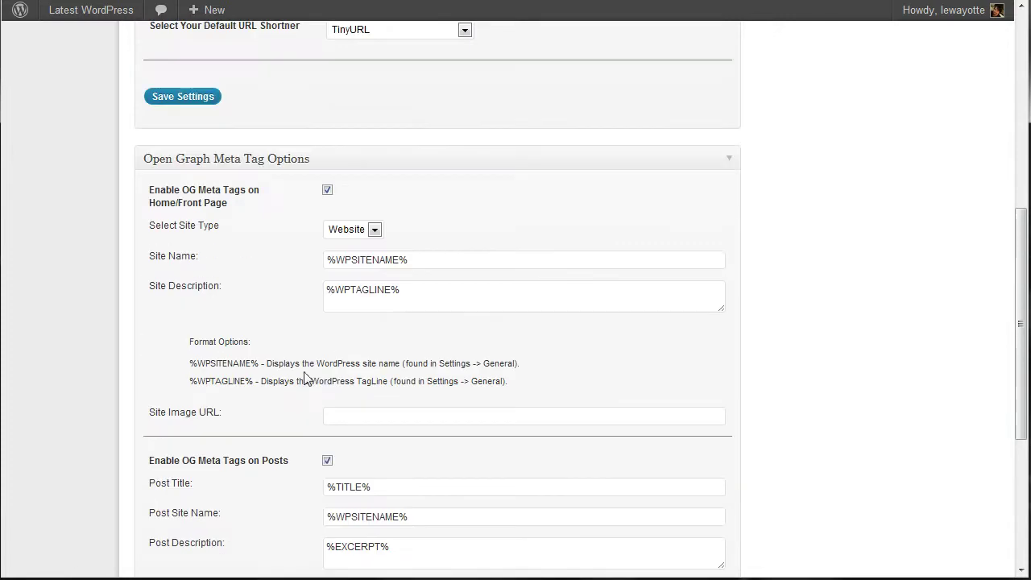
pyautogui.click(328, 461)
pyautogui.click(327, 190)
pyautogui.scroll(-4, 265, 490)
pyautogui.click(208, 477)
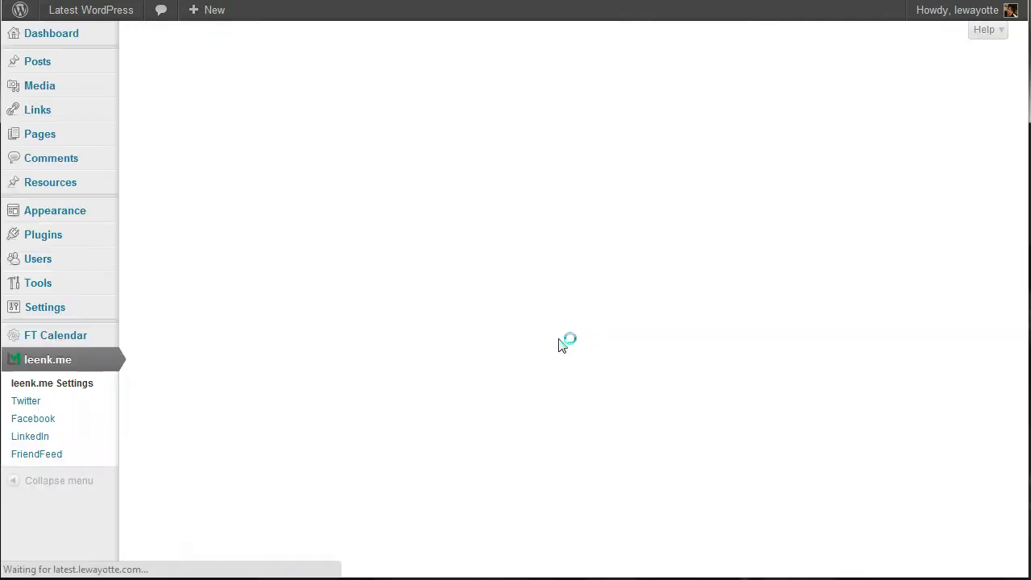
# Try the Blog site type in the Open Graph options and return the selection to Website
pyautogui.scroll(-5, 564, 343)
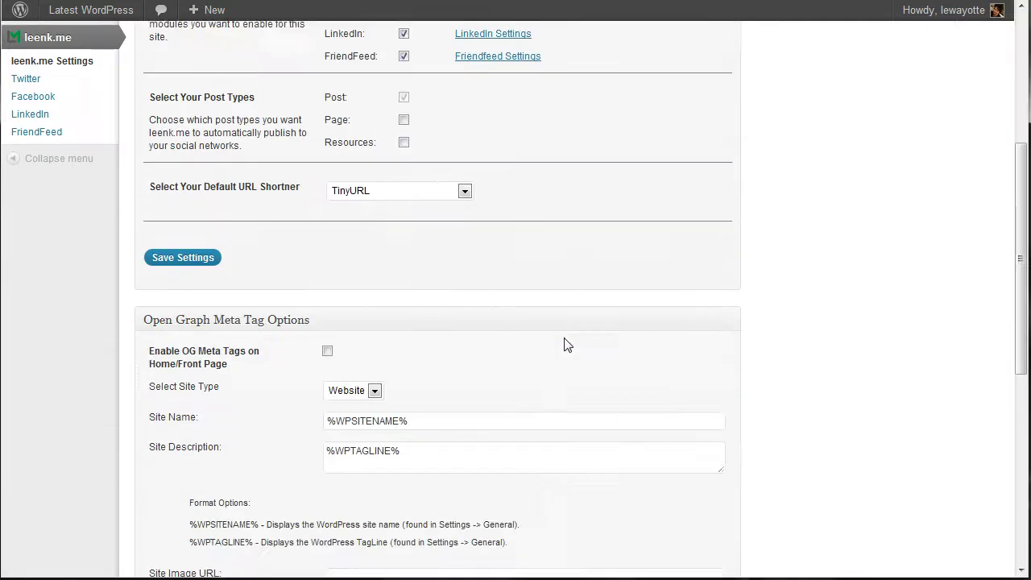
pyautogui.scroll(-3, 484, 354)
pyautogui.scroll(1, 408, 362)
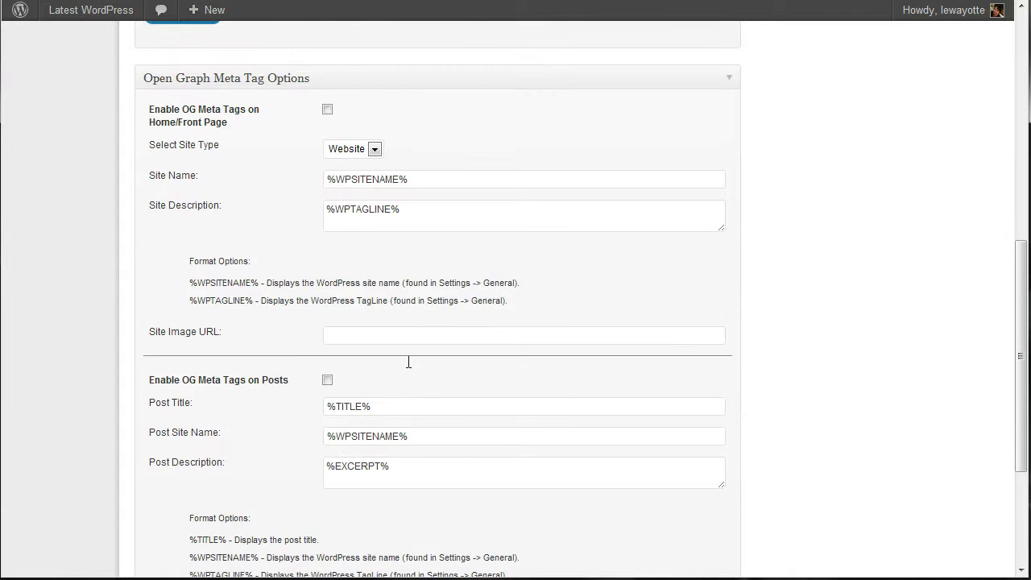
pyautogui.scroll(1, 385, 225)
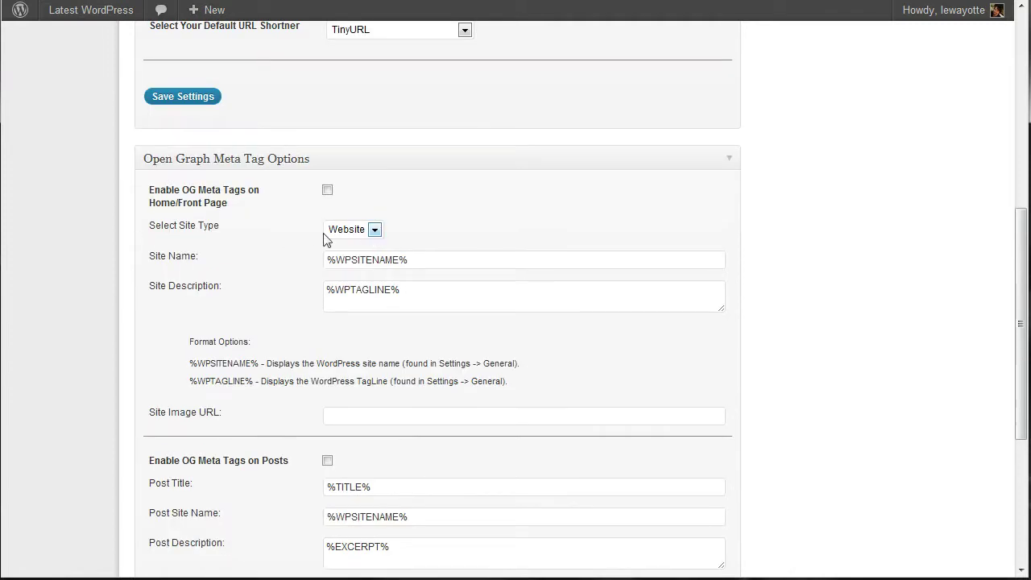
pyautogui.click(375, 232)
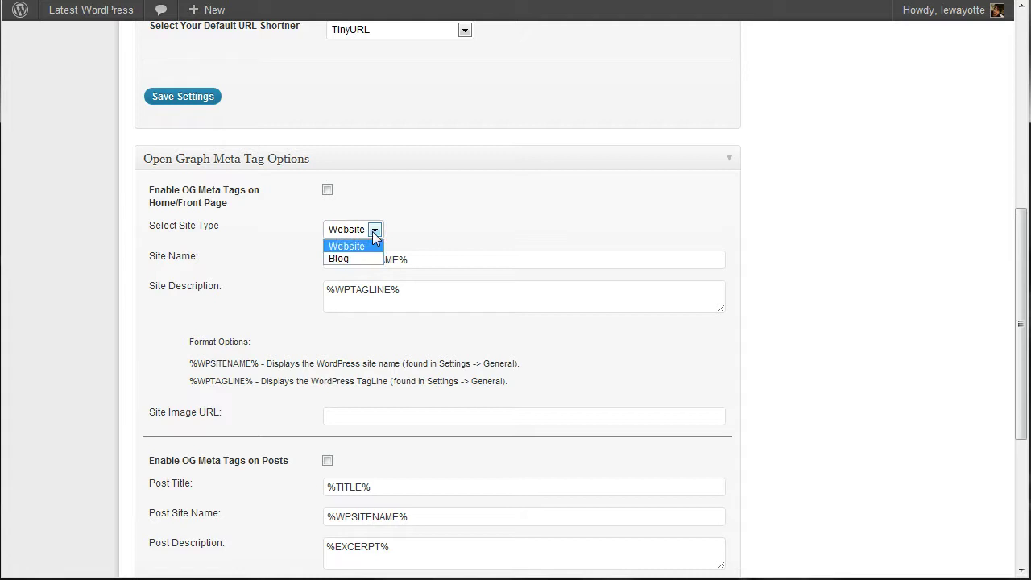
pyautogui.click(357, 260)
pyautogui.click(374, 232)
pyautogui.click(349, 246)
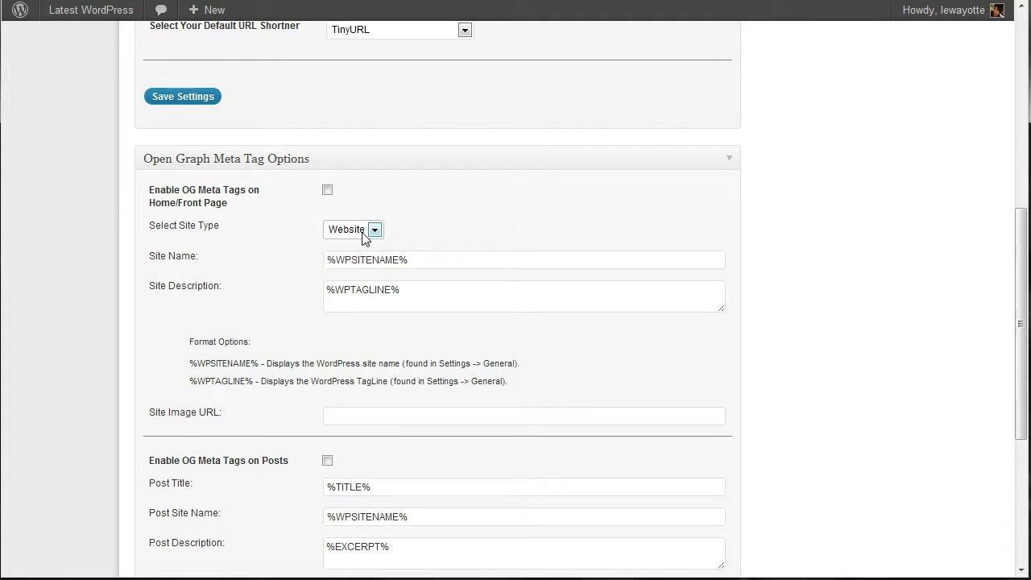
pyautogui.click(373, 233)
pyautogui.click(355, 259)
pyautogui.click(373, 232)
pyautogui.click(346, 246)
pyautogui.click(373, 232)
pyautogui.click(354, 259)
pyautogui.click(360, 233)
pyautogui.click(354, 246)
pyautogui.click(364, 230)
pyautogui.click(358, 260)
pyautogui.click(353, 232)
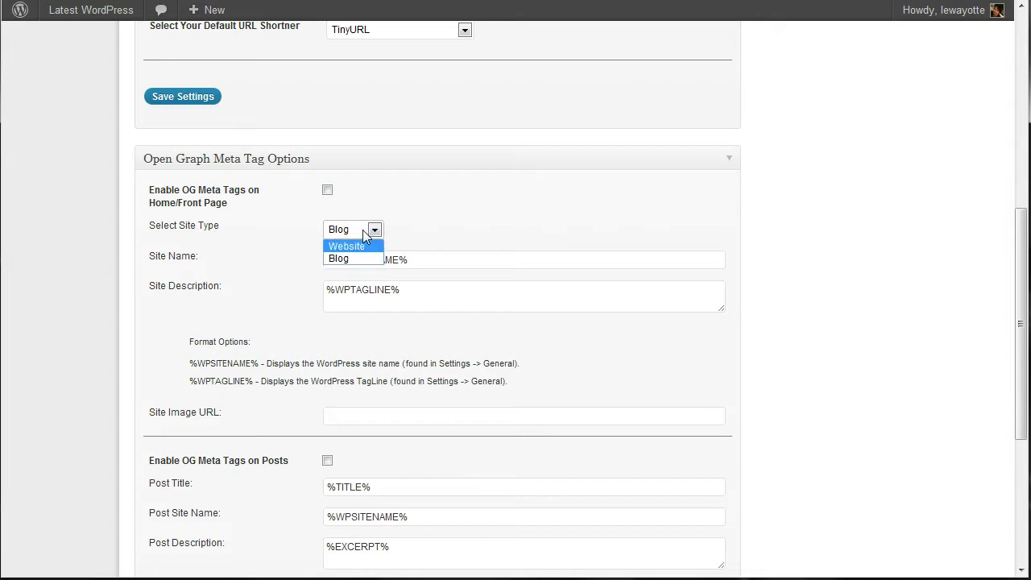
pyautogui.click(351, 242)
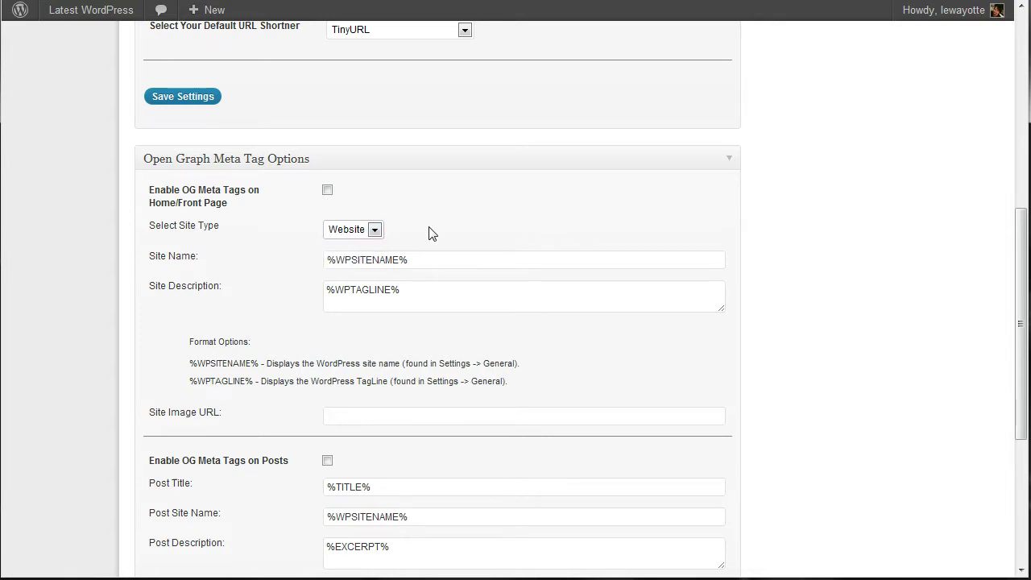
# Save the leenk.me general settings from the end of the Open Graph options
pyautogui.scroll(-2, 261, 254)
pyautogui.scroll(-2, 265, 257)
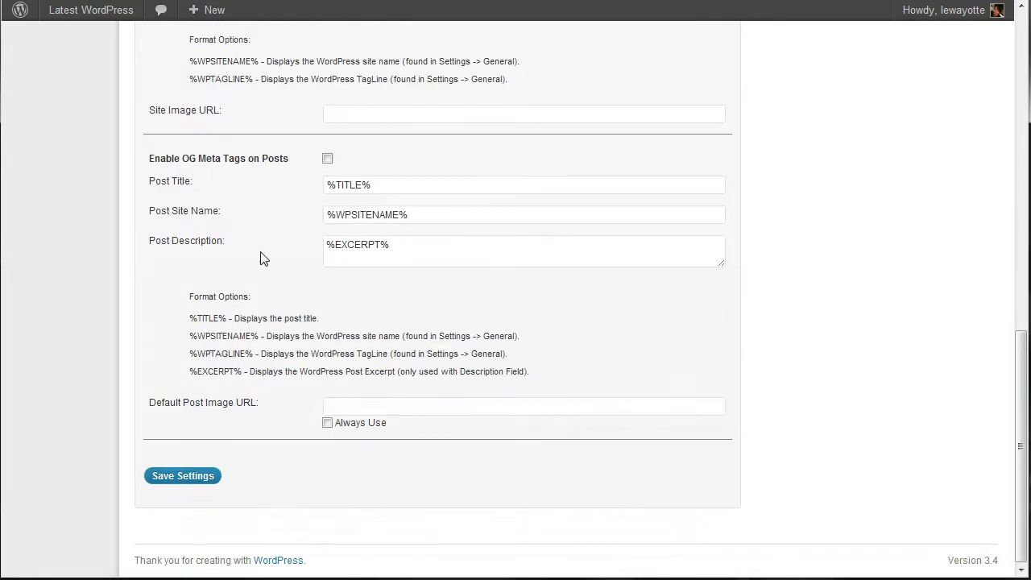
pyautogui.click(183, 475)
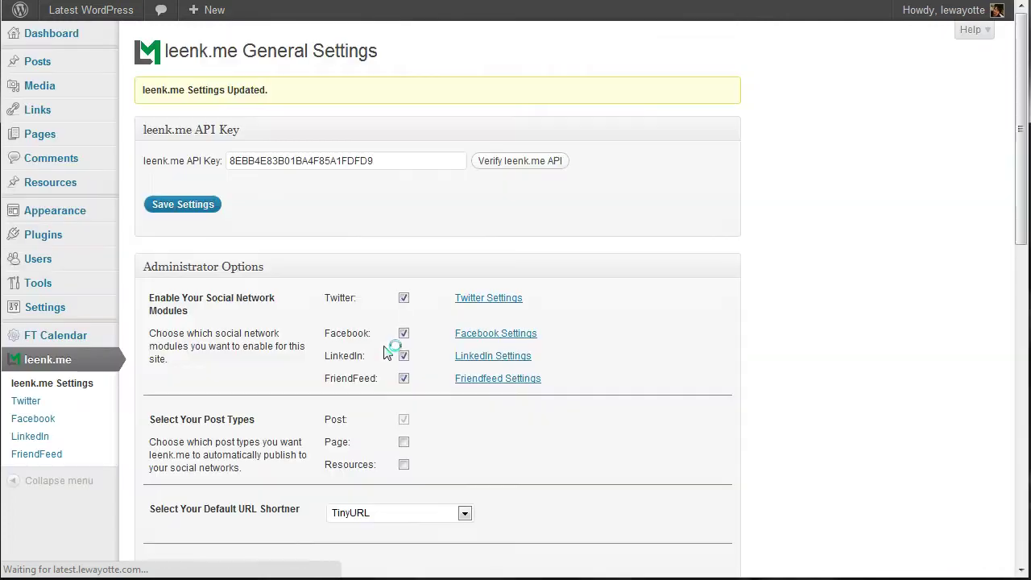
# Open the leenk.me Twitter settings and examine the tweet format and category publishing options
pyautogui.click(22, 406)
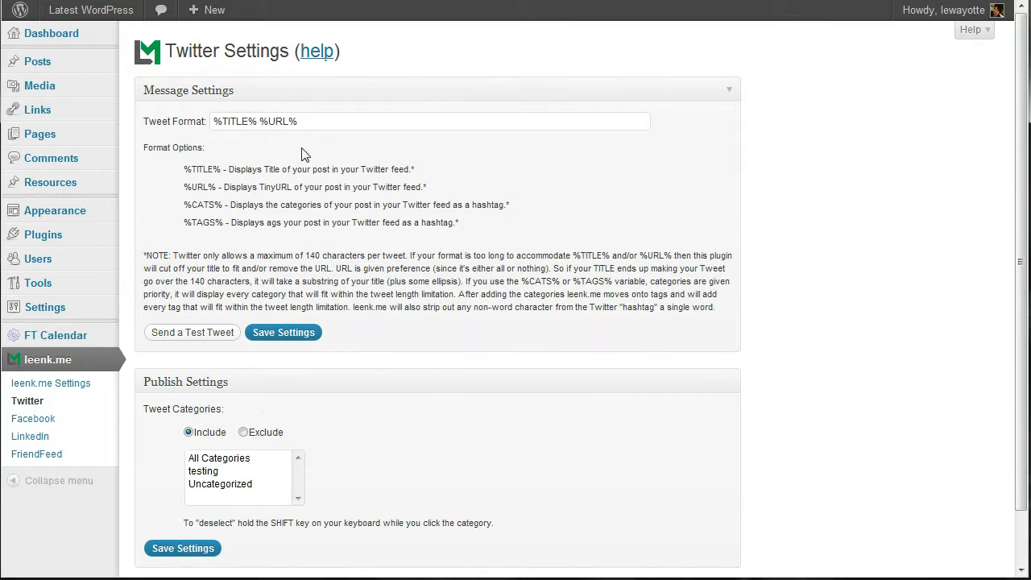
pyautogui.scroll(-2, 354, 363)
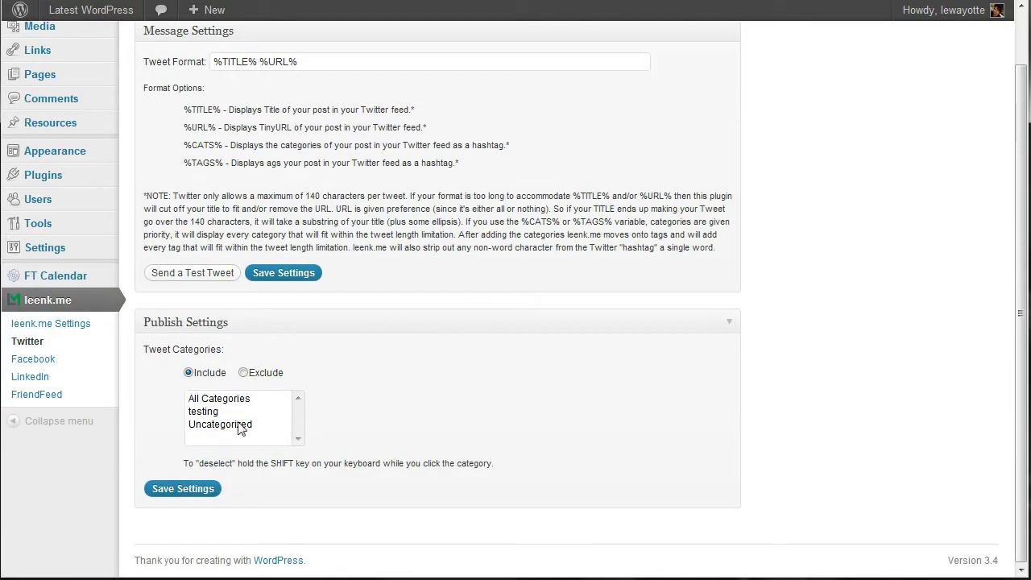
# Open the leenk.me Facebook settings and examine the default description and the message format options
pyautogui.click(31, 360)
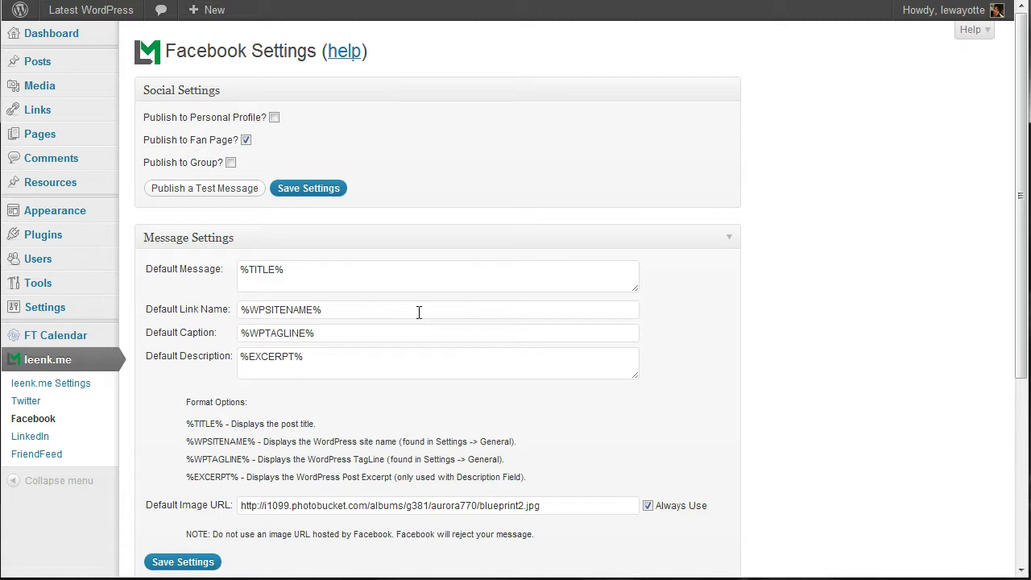
pyautogui.doubleClick(339, 358)
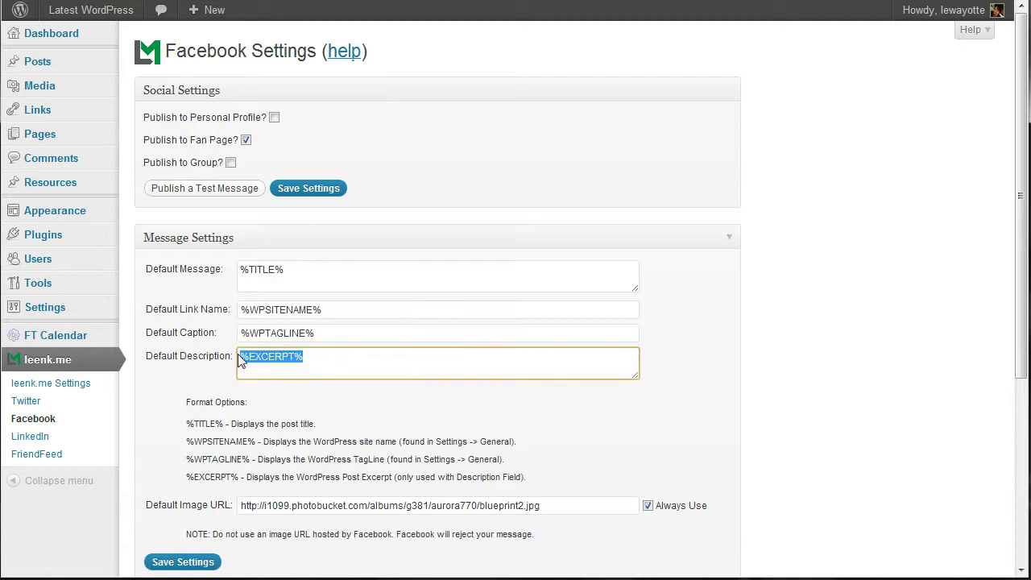
pyautogui.click(332, 364)
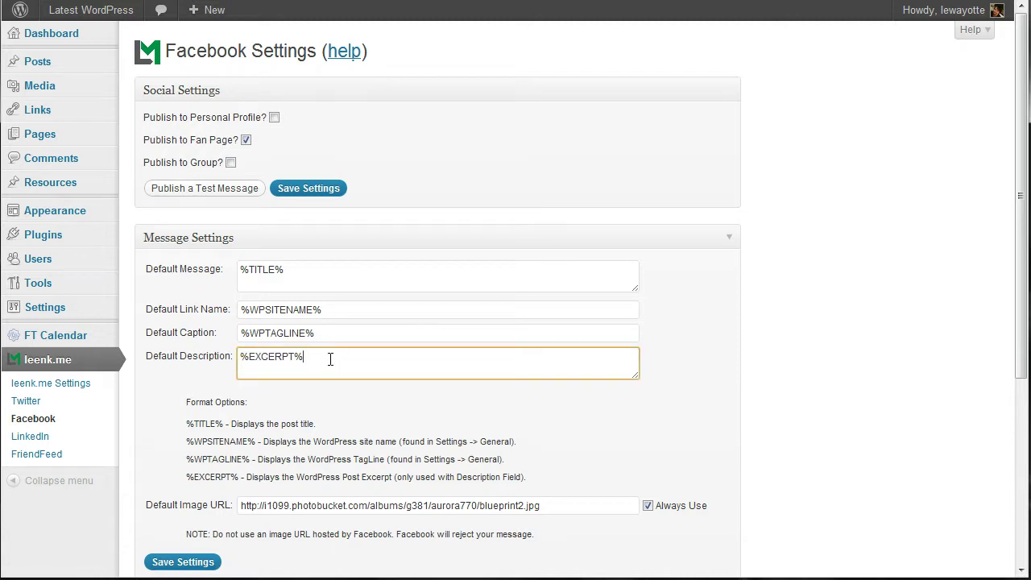
pyautogui.doubleClick(330, 359)
pyautogui.click(329, 360)
pyautogui.doubleClick(327, 361)
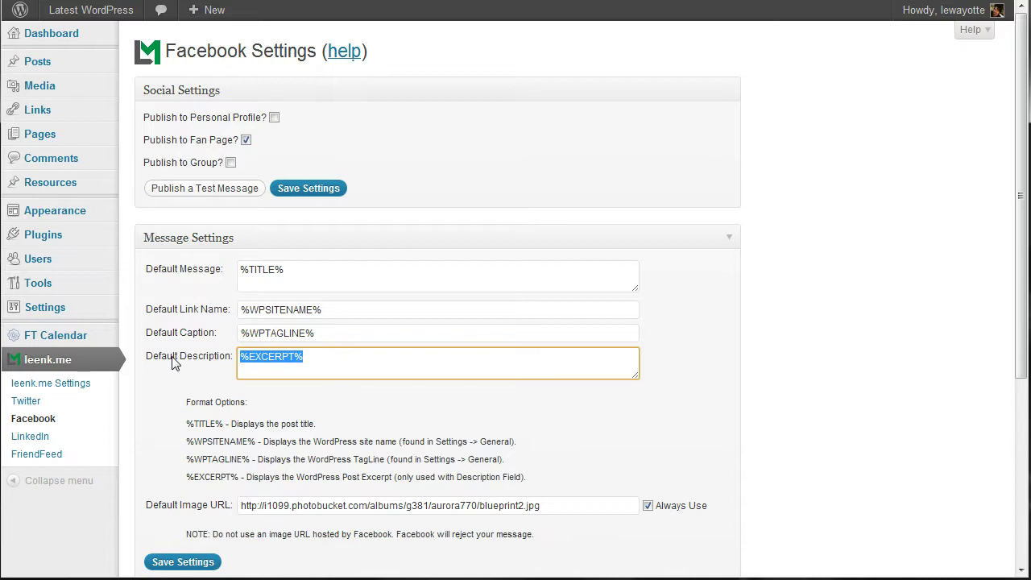
pyautogui.click(320, 361)
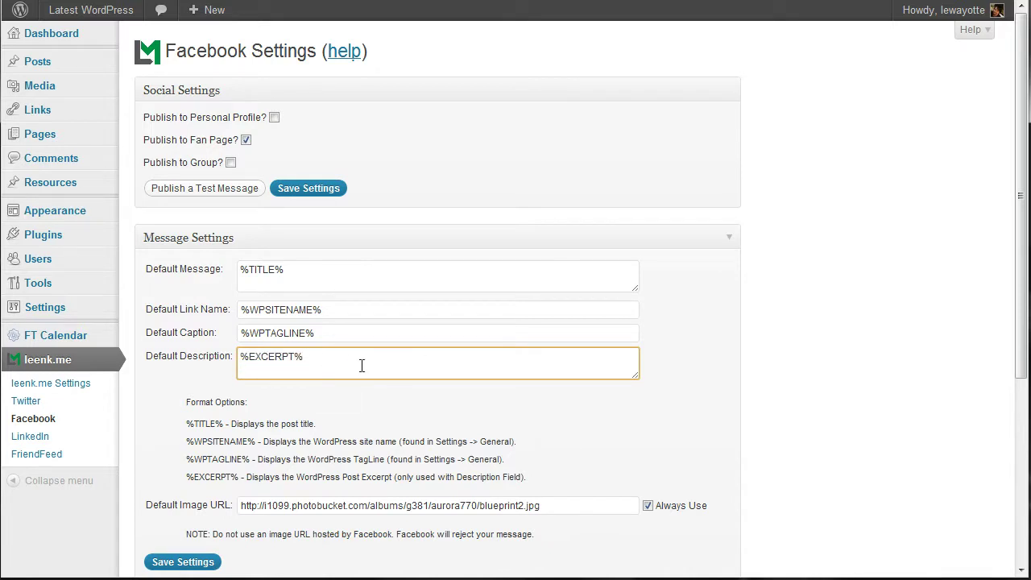
pyautogui.moveTo(341, 357); pyautogui.dragTo(203, 353)
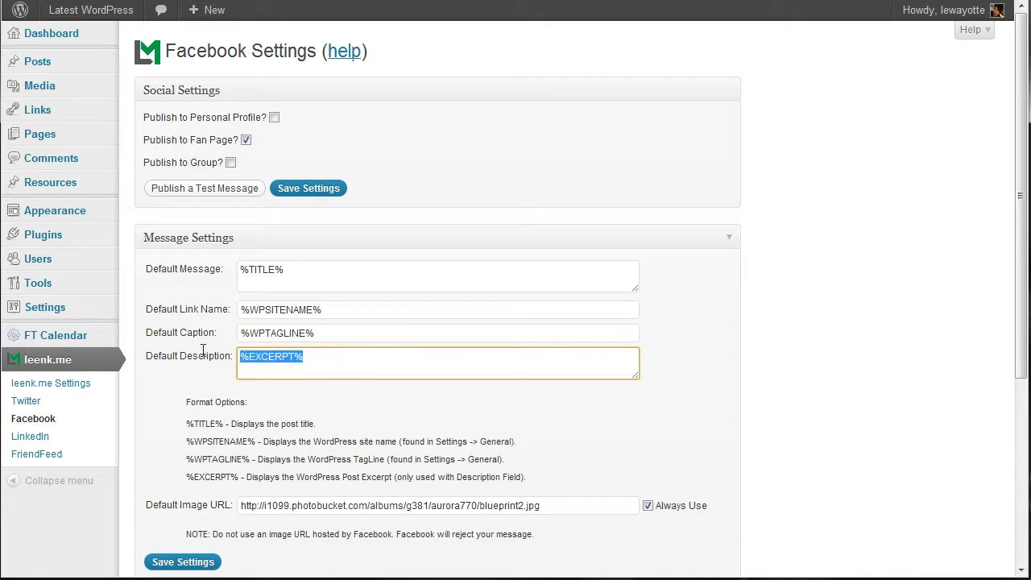
pyautogui.click(326, 358)
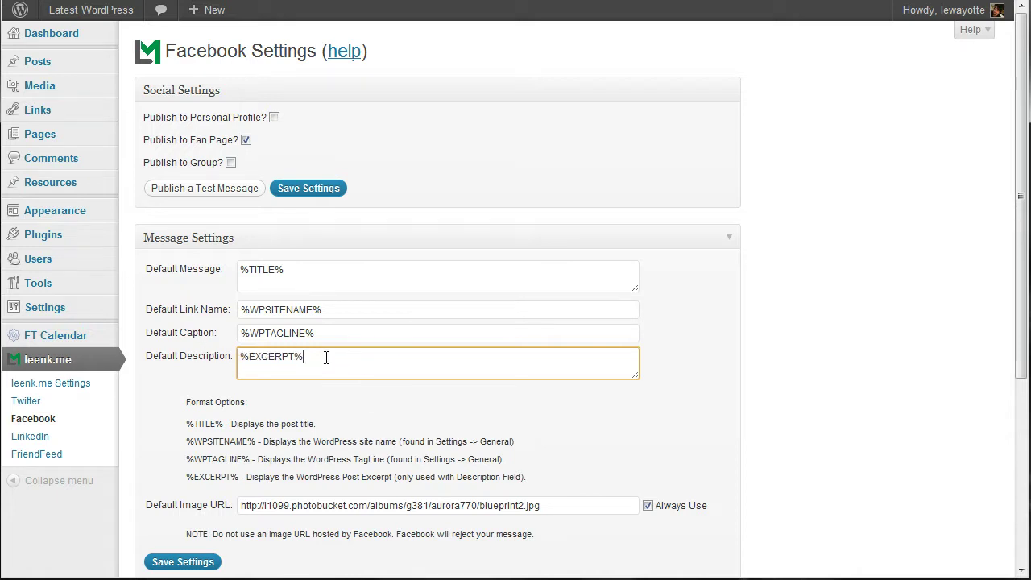
pyautogui.moveTo(194, 425); pyautogui.dragTo(269, 464)
pyautogui.click(203, 422)
pyautogui.scroll(-1, 234, 424)
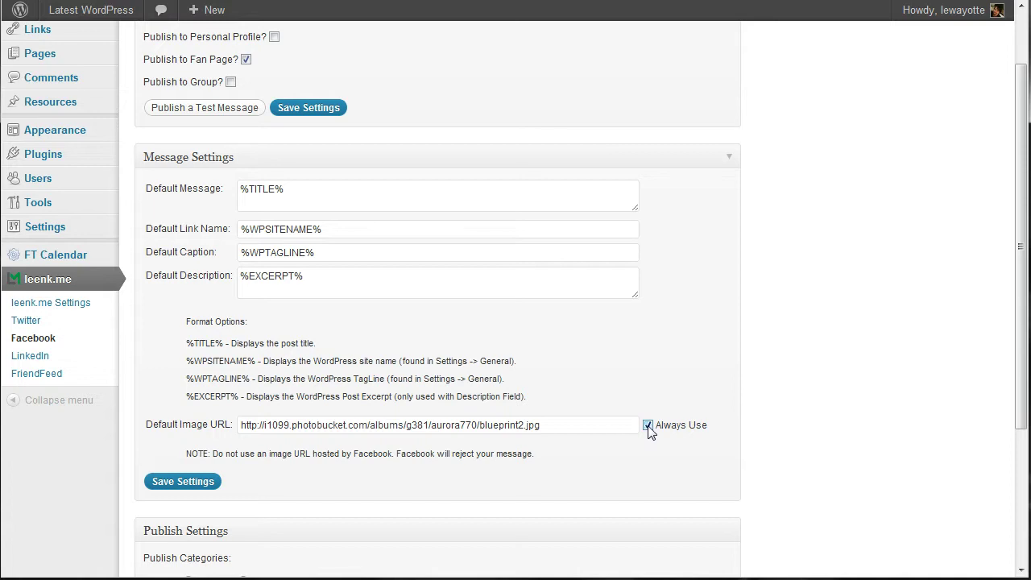
# Examine the Facebook default image URL, its Always Use option, and the publish category settings
pyautogui.moveTo(565, 427); pyautogui.dragTo(171, 435)
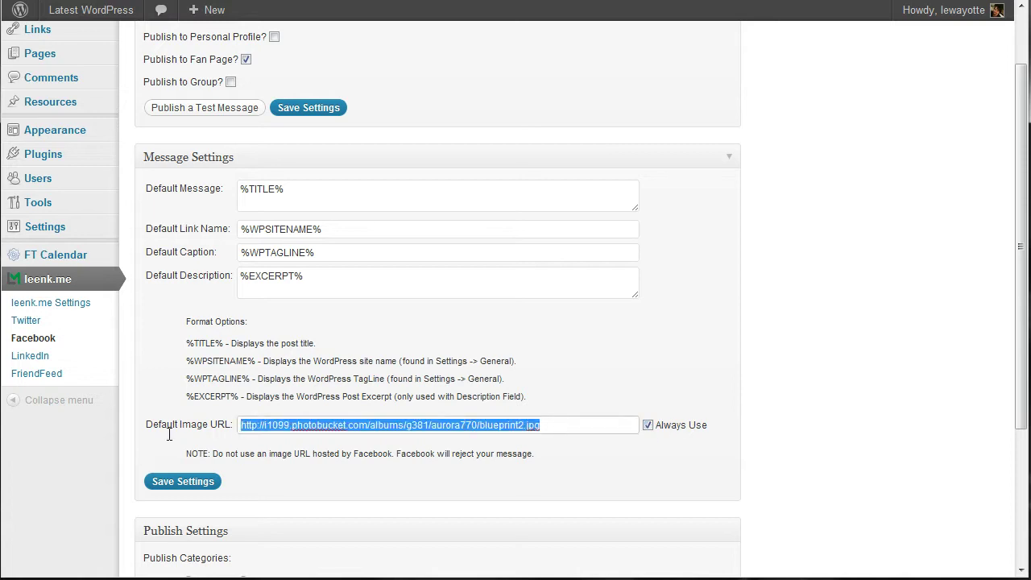
pyautogui.click(543, 427)
pyautogui.moveTo(560, 427); pyautogui.dragTo(227, 432)
pyautogui.scroll(-2, 695, 437)
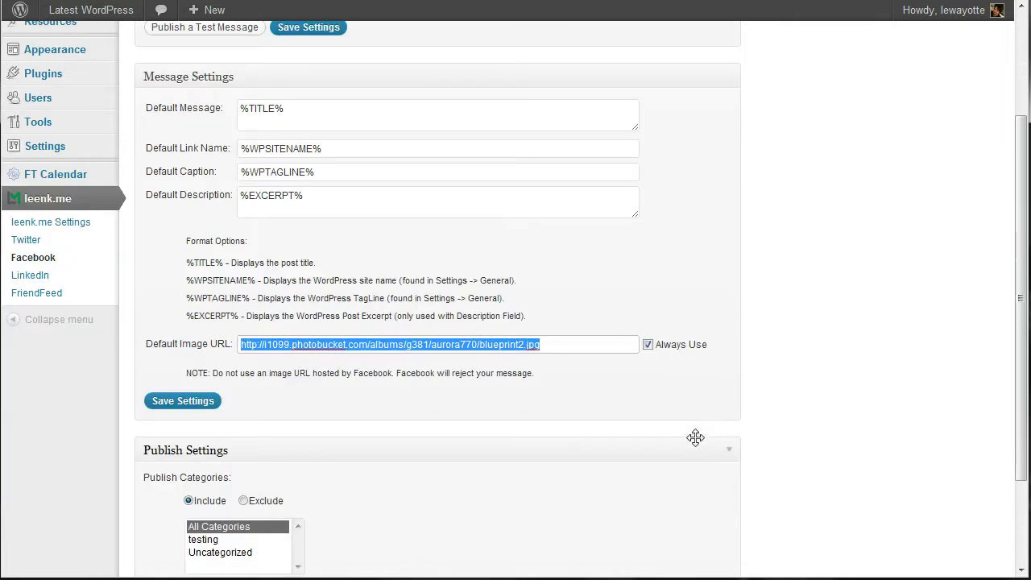
pyautogui.scroll(-2, 695, 438)
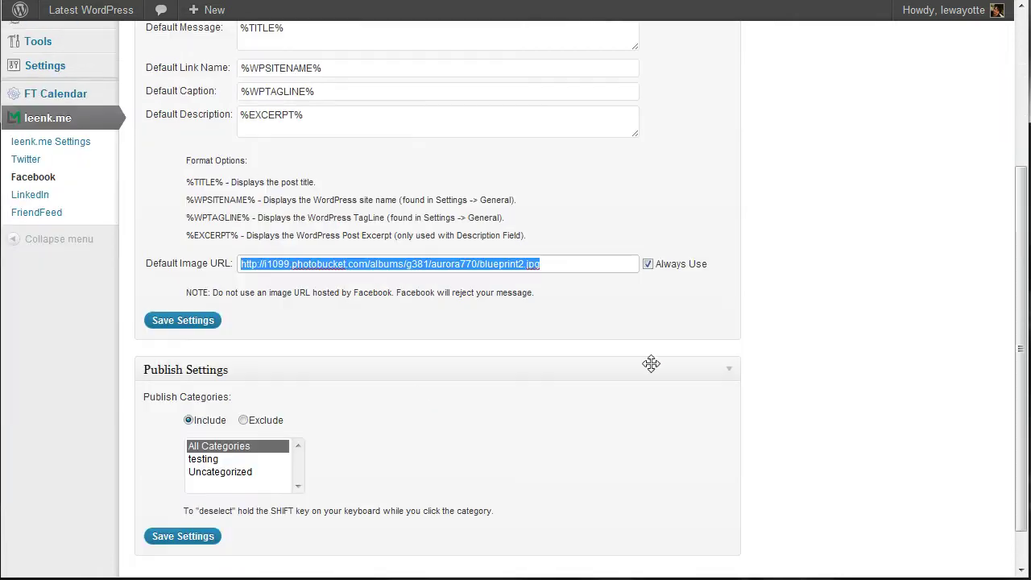
# Open the leenk.me LinkedIn settings
pyautogui.click(47, 195)
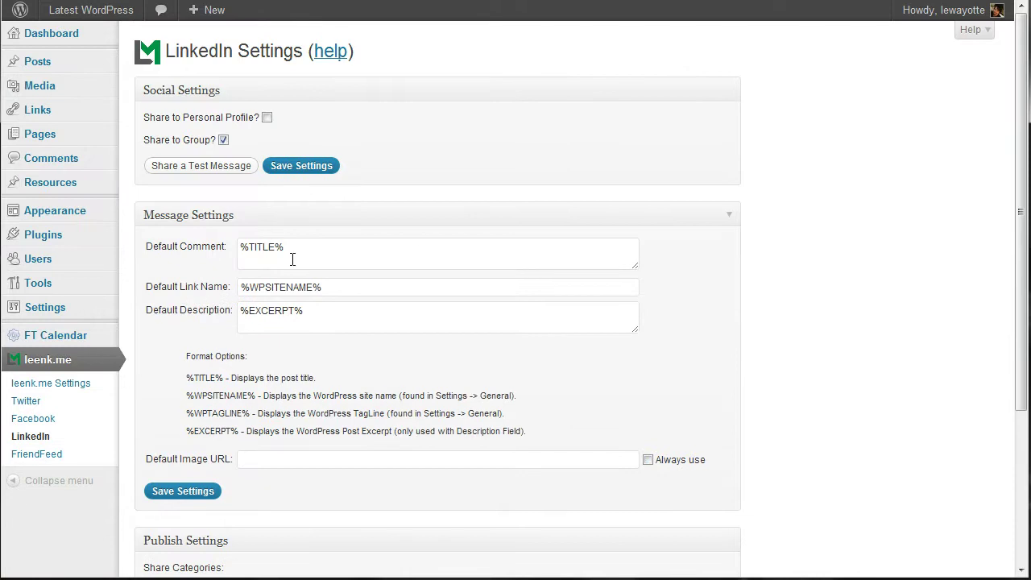
# Examine the LinkedIn message and default image options, and open the FriendFeed settings to review its message and feed category options
pyautogui.scroll(-2, 637, 486)
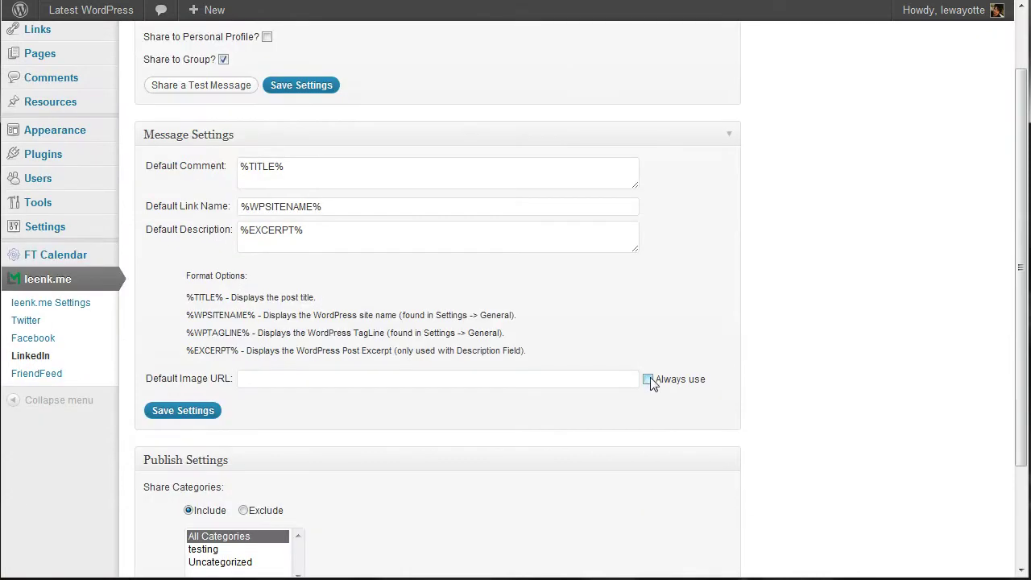
pyautogui.click(44, 373)
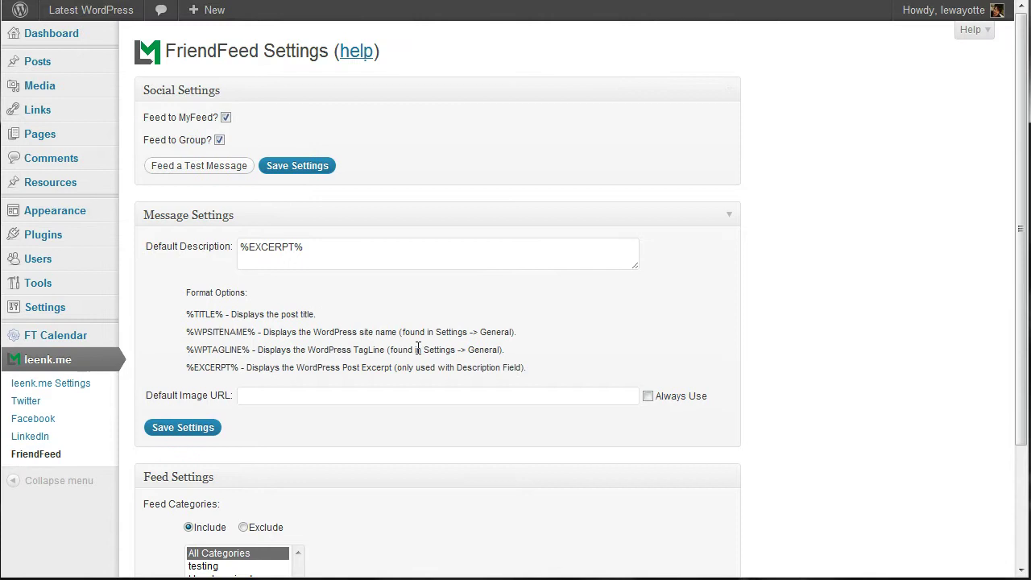
pyautogui.scroll(-4, 413, 363)
pyautogui.scroll(4, 412, 362)
# Create a new post titled "Testing out leenk.me 2.0.0" with three paragraphs of Lorem ipsum text as its body
pyautogui.moveTo(44, 66)
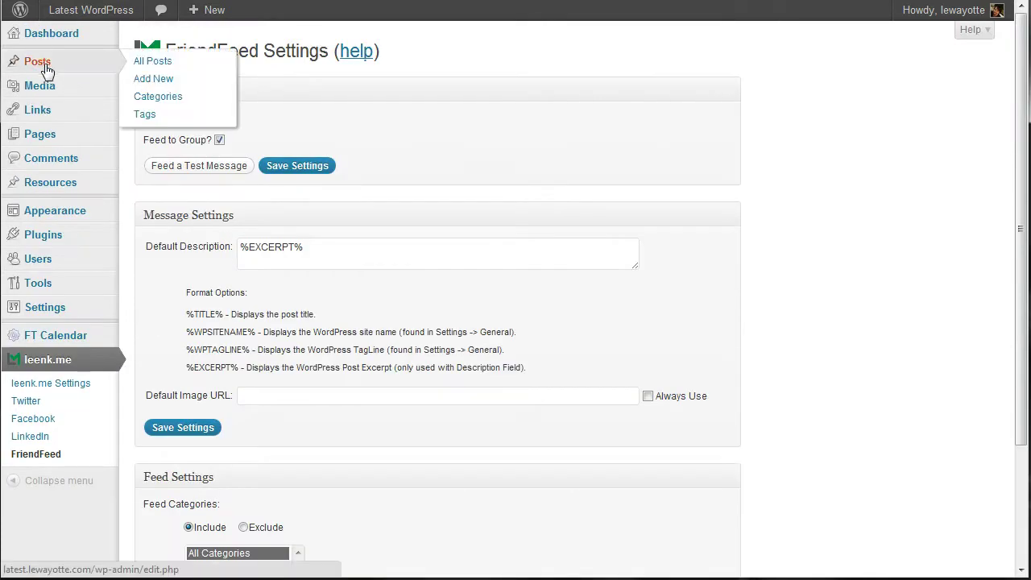
pyautogui.click(173, 80)
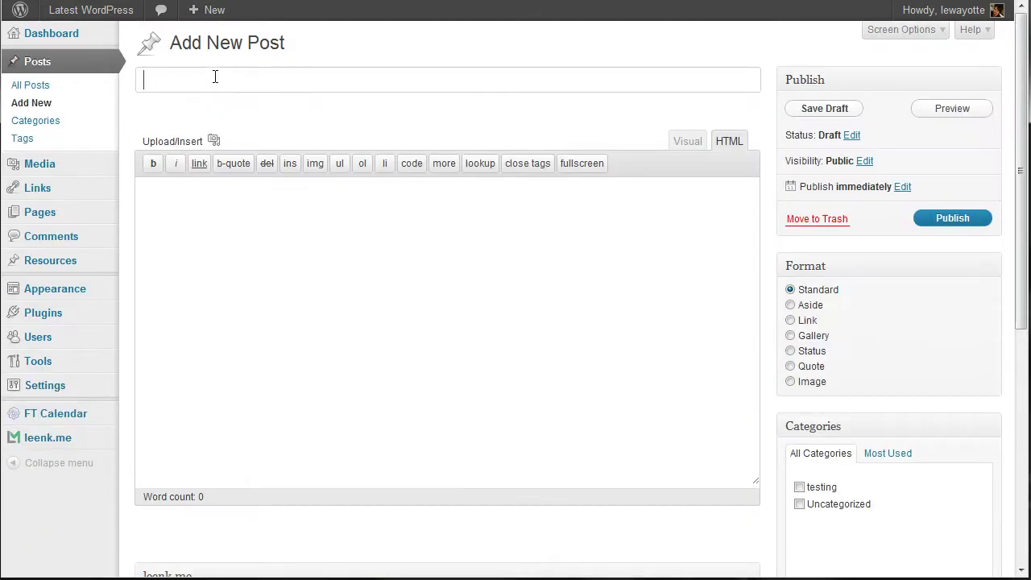
pyautogui.write('Testing out ')
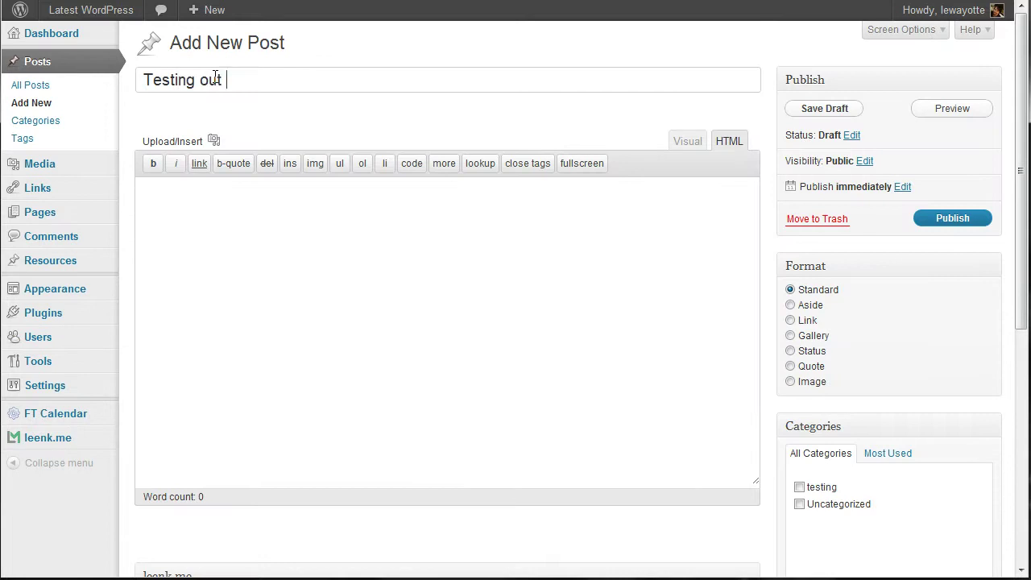
pyautogui.write('leenk.me 2.0.0')
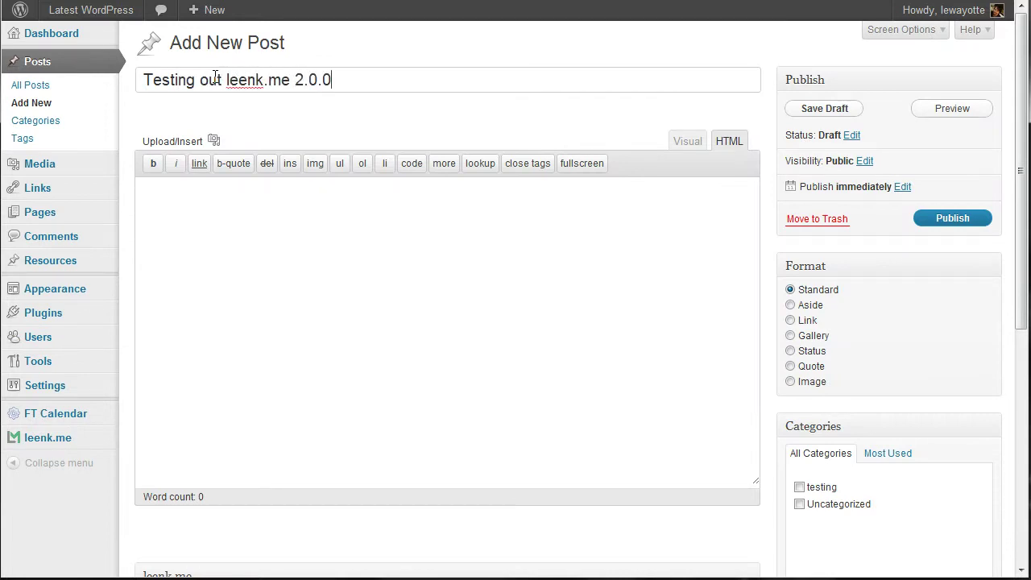
pyautogui.click(168, 228)
pyautogui.write('Lorem ipsum dolor sit amet, consectetur adipiscing elit. Aliquam vel quam sapien. Pellentesque consectetur adipiscing lacus vitae laoreet. Curabitur porttitor viverra velit, eu pretium nibh tristique eu. Quisque eleifend semper risus, non rhoncus felis commodo vel. Pellentesque commodo ultrices semper. Vestibulum vehicula arcu elit, eget consectetur lectus. Fusce aliquet congue auctor. Aliquam erat volutpat.  Sed sollicitudin egestas sapien, eget bibendum diam rhoncus quis. Phasellus vitae turpis nisl. Pellentesque convallis ligula diam. Lorem ipsum dolor sit amet, consectetur adipiscing elit. Suspendisse eleifend, lorem a consectetur tempor, risus ligula mollis neque, ut bibendum magna turpis eu nibh. Mauris sollicitudin leo ut purus dictum pharetra. Pellentesque habitant morbi tristique senectus et netus et malesuada fames ac turpis egestas. Donec vel ornare dui. Donec et facilisis ante. Quisque lectus risus, egestas ac vestibulum eget, fringilla in metus. Quisque lobortis bibendum justo quis sagittis. Cras venenatis, sem in vestibulum varius, libero lorem sollicitudin metus, vel porttitor augue sapien id ipsum.  Phasellus viverra, magna ac ultrices vestibulum, elit risus hendrerit odio, laoreet lacinia tellus augue elementum lectus. Cum sociis natoque penatibus et magnis dis parturient montes, nascetur ridiculus mus. Etiam tincidunt malesuada euismod. Duis eleifend nisi eu orci auctor fringilla. Sed justo mauris, vehicula nec blandit sit amet, pretium pharetra est. Etiam vitae pulvinar lectus. Sed ut nisl et enim sodales feugiat a lacinia mauris. Vestibulum porta lorem sit amet dolor aliquam euismod. Cras eu diam sed diam convallis tempor eu at arcu.')
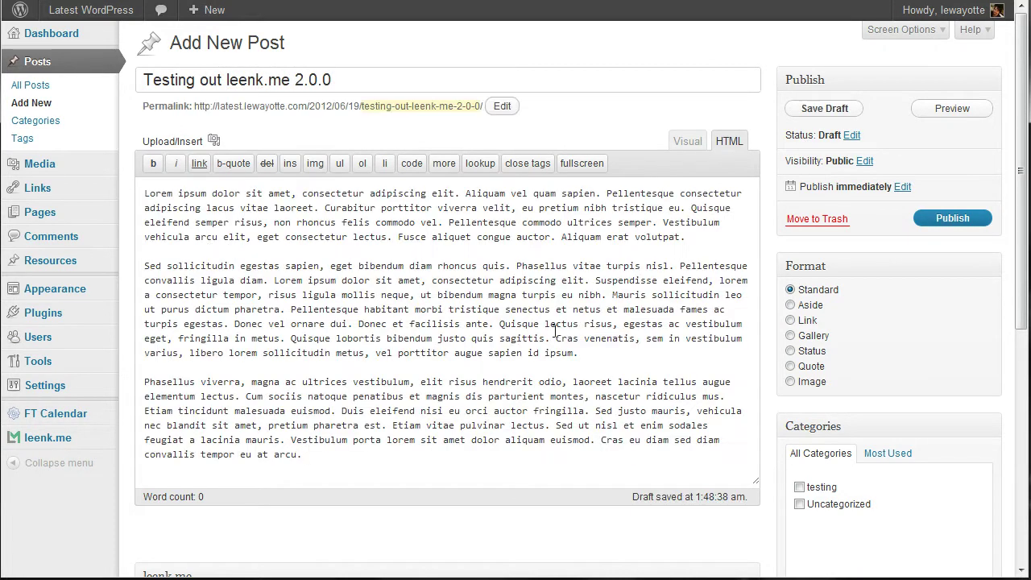
# Set the Koala (Mobile) image from the media library as the post's featured image
pyautogui.click(214, 141)
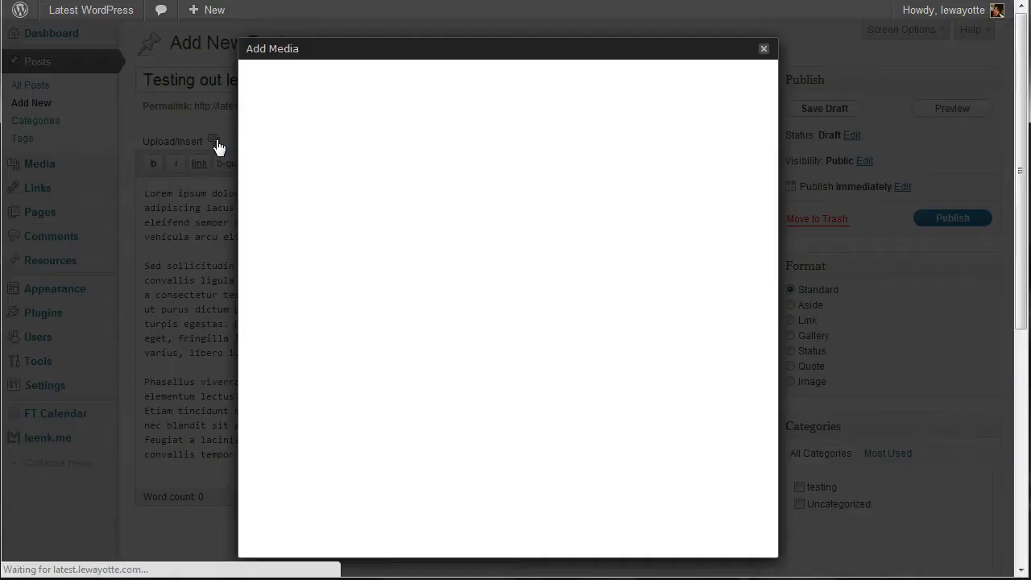
pyautogui.click(416, 79)
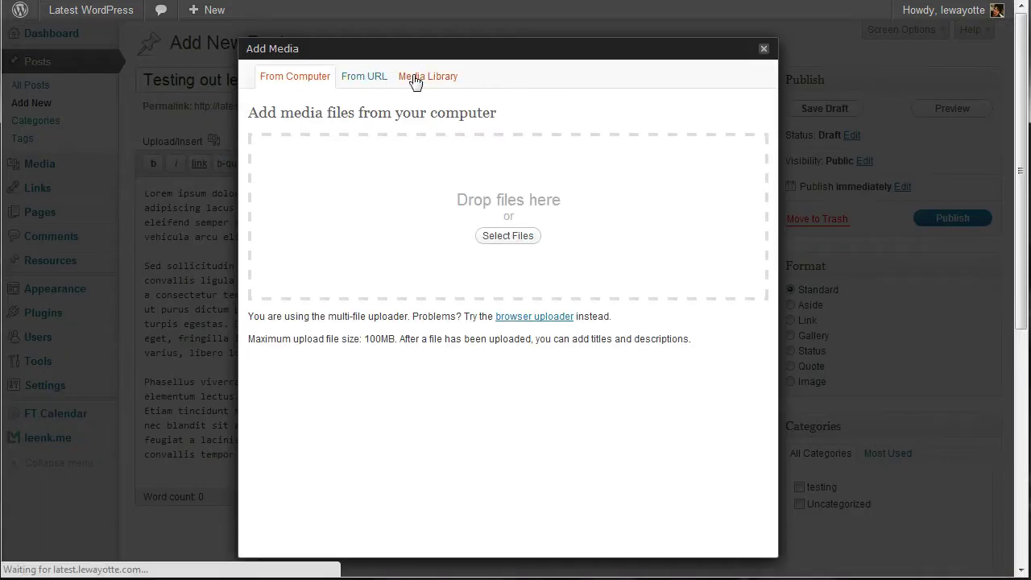
pyautogui.click(726, 244)
pyautogui.scroll(-5, 601, 334)
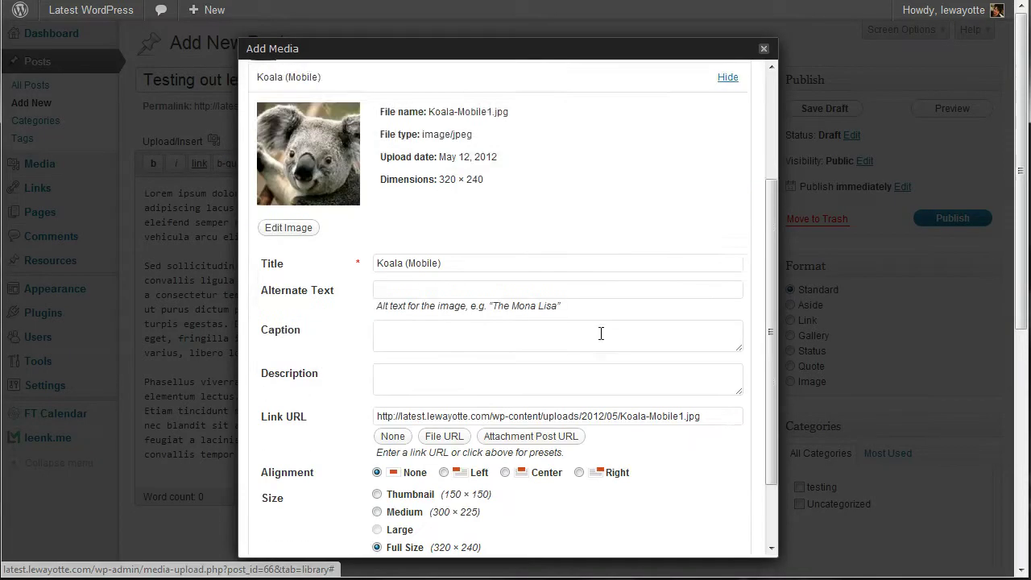
pyautogui.click(516, 493)
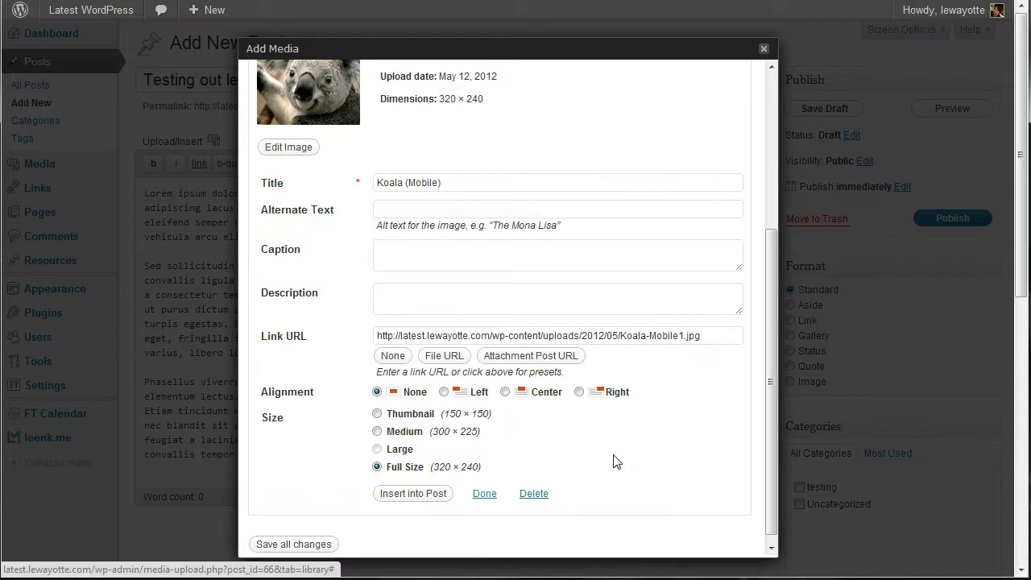
pyautogui.click(765, 53)
# Examine the title and short link in the post's leenk.me tweet preview, and reset the tweet format to default
pyautogui.scroll(-4, 769, 143)
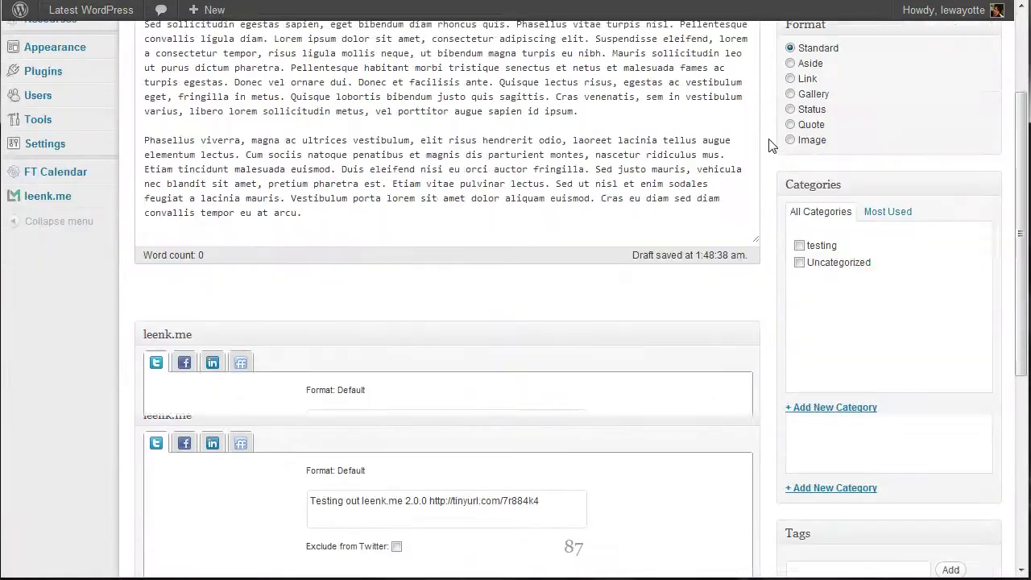
pyautogui.scroll(-1, 768, 143)
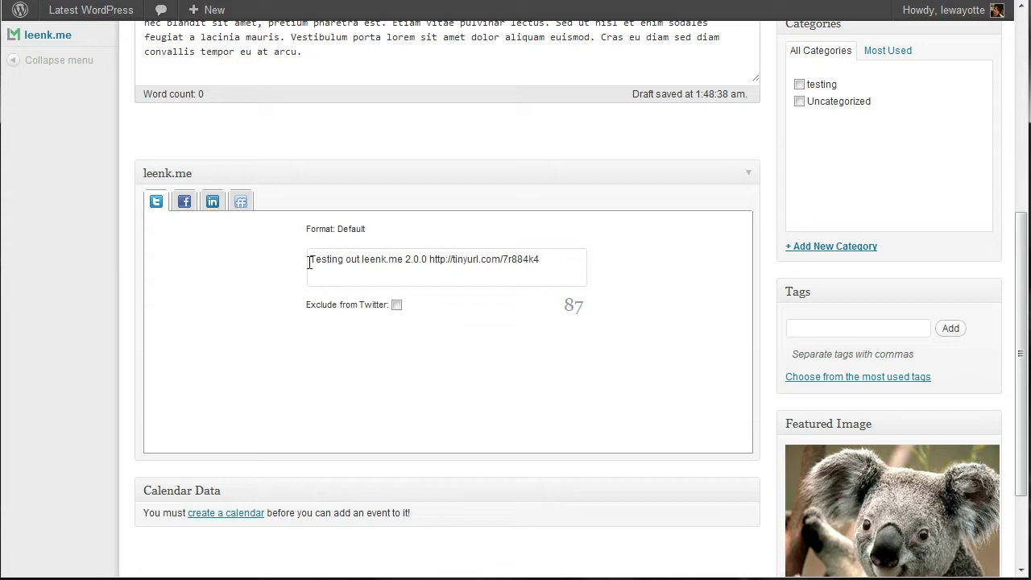
pyautogui.moveTo(311, 259); pyautogui.dragTo(421, 256)
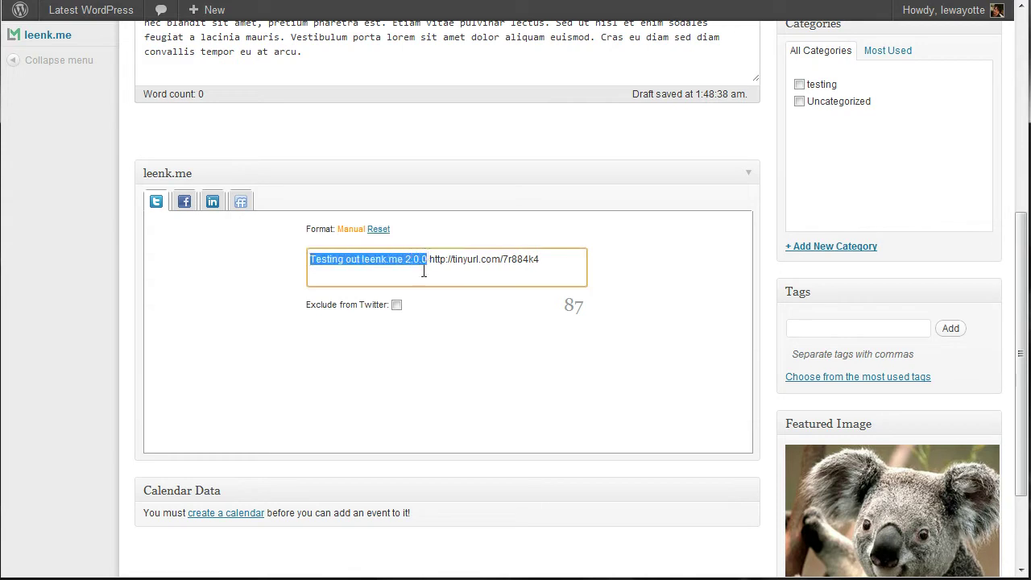
pyautogui.click(423, 271)
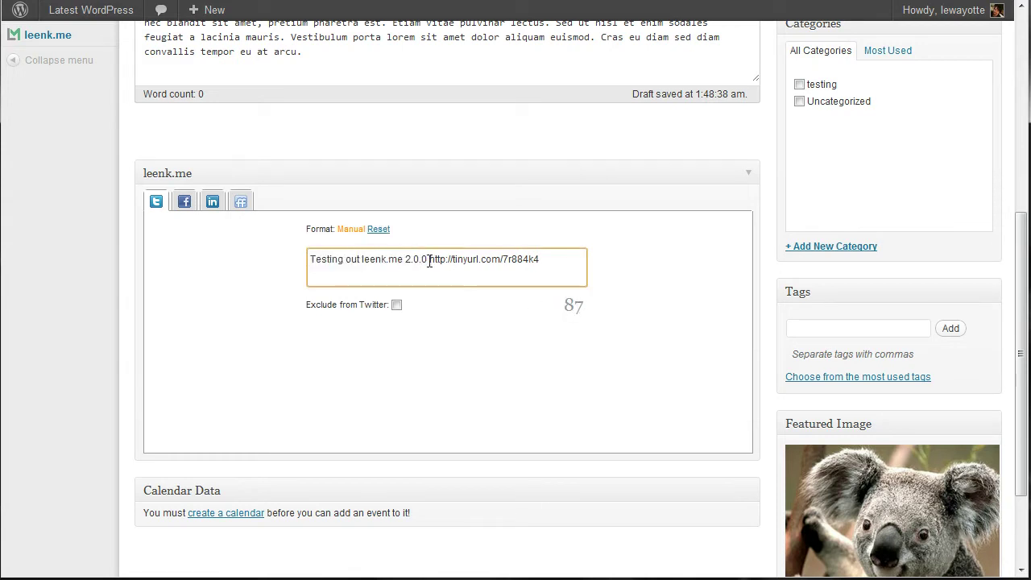
pyautogui.click(557, 262)
pyautogui.click(381, 231)
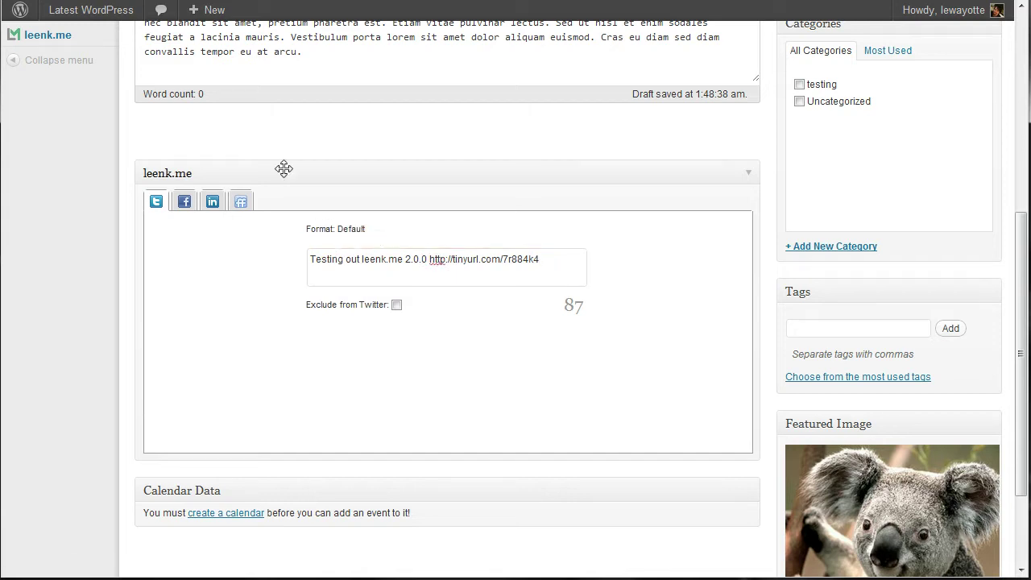
# Insert "- hello" between the title and the short link in the post's tweet text
pyautogui.click(426, 259)
pyautogui.write('- ')
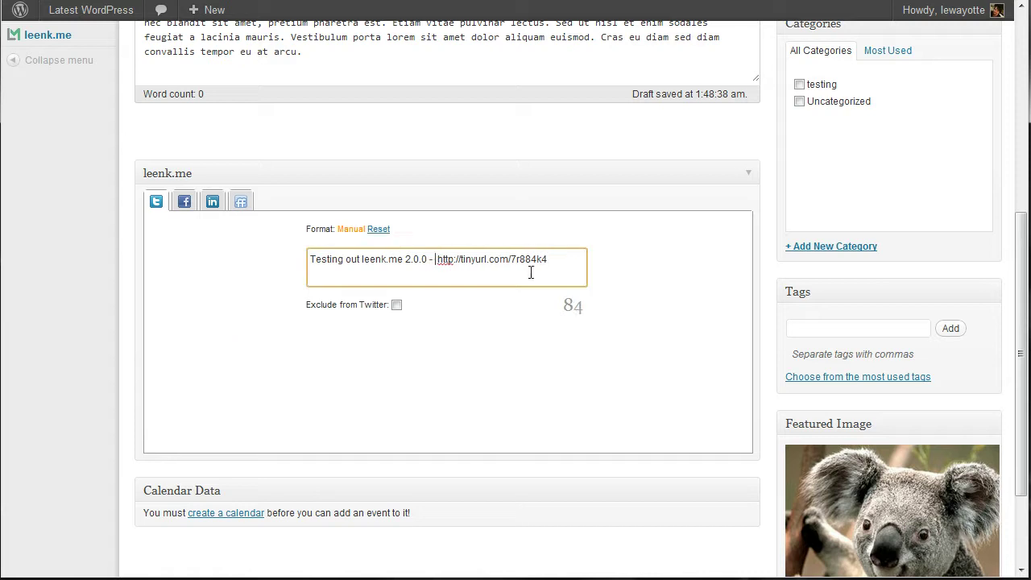
pyautogui.write('hello')
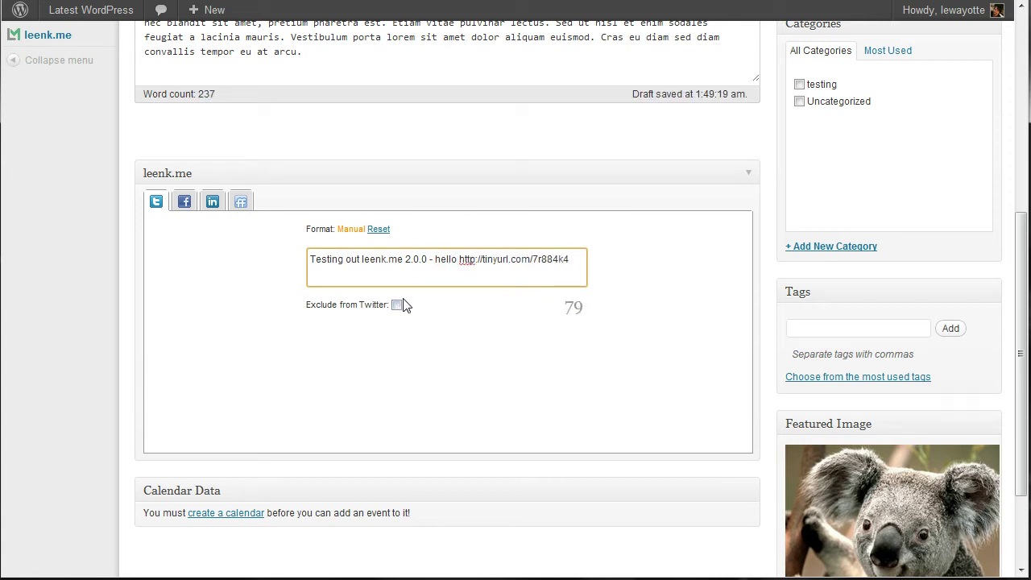
# Examine the post's Facebook, LinkedIn and FriendFeed previews in the leenk.me box, comparing their images with the featured image
pyautogui.click(184, 202)
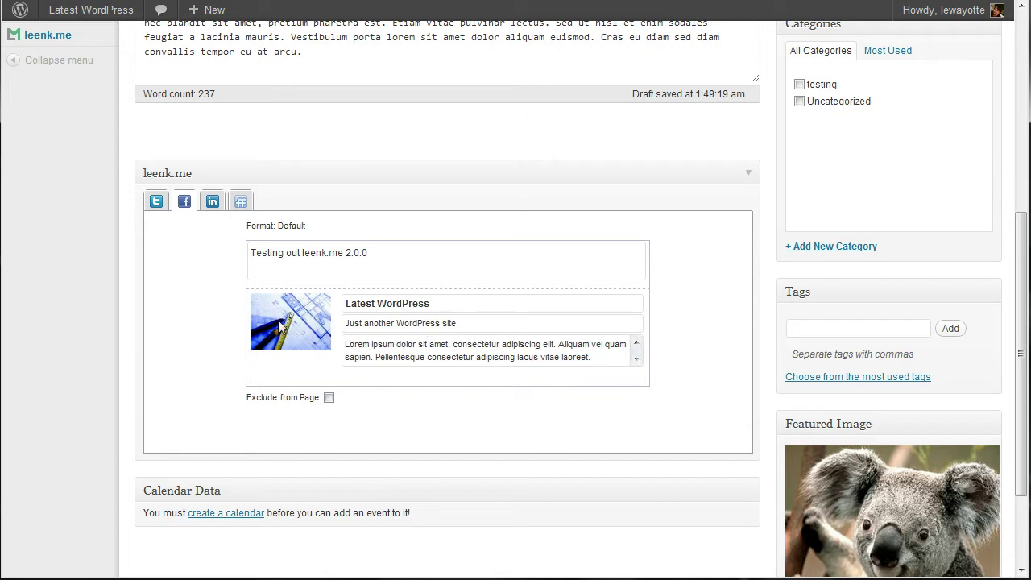
pyautogui.scroll(-3, 473, 435)
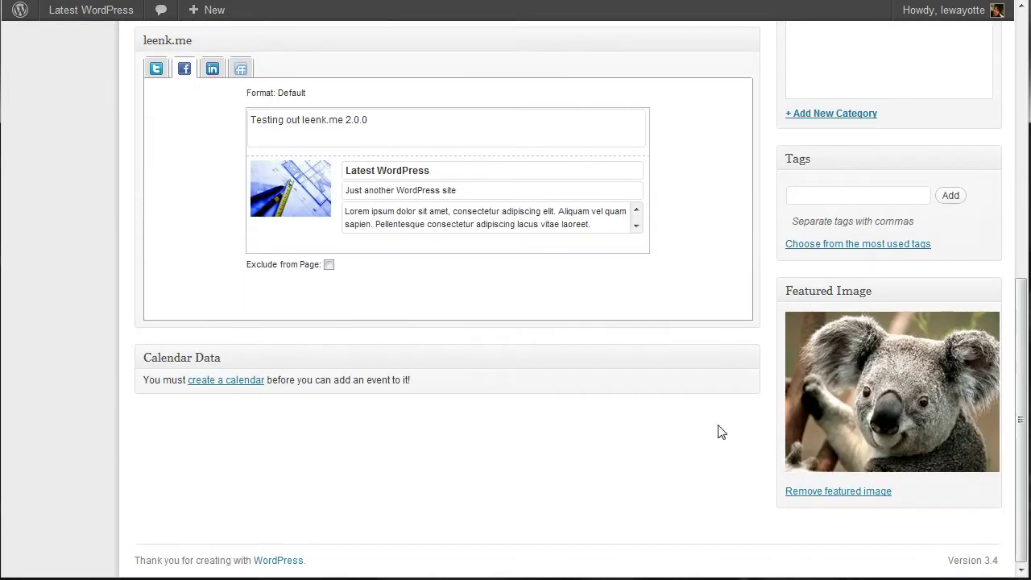
pyautogui.scroll(2, 720, 430)
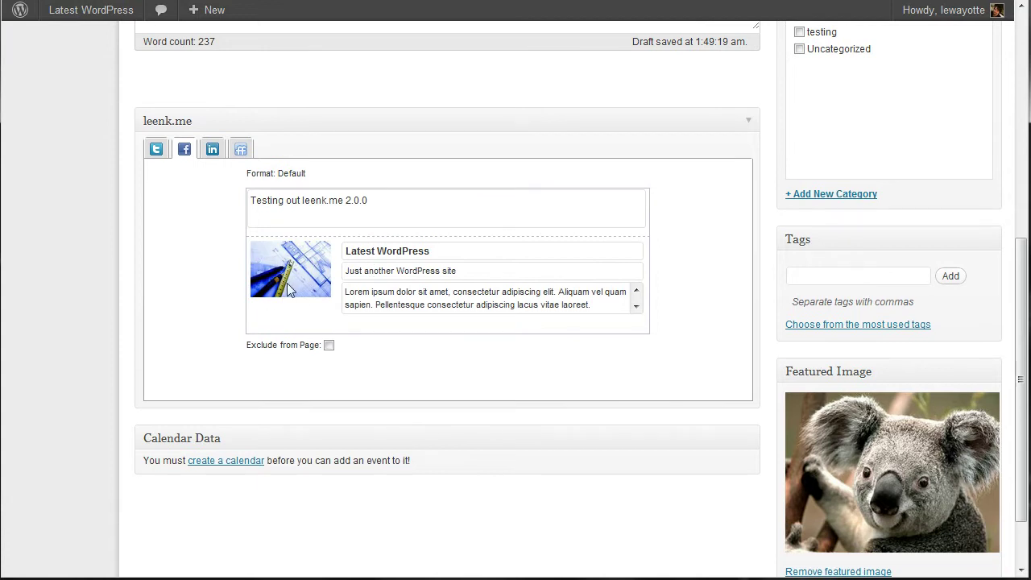
pyautogui.scroll(-2, 467, 356)
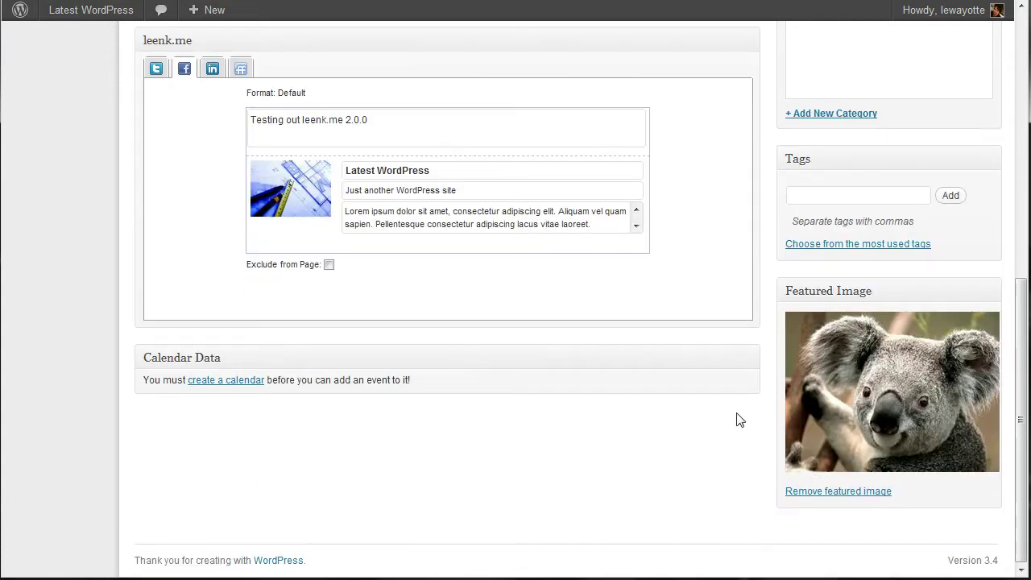
pyautogui.scroll(2, 736, 419)
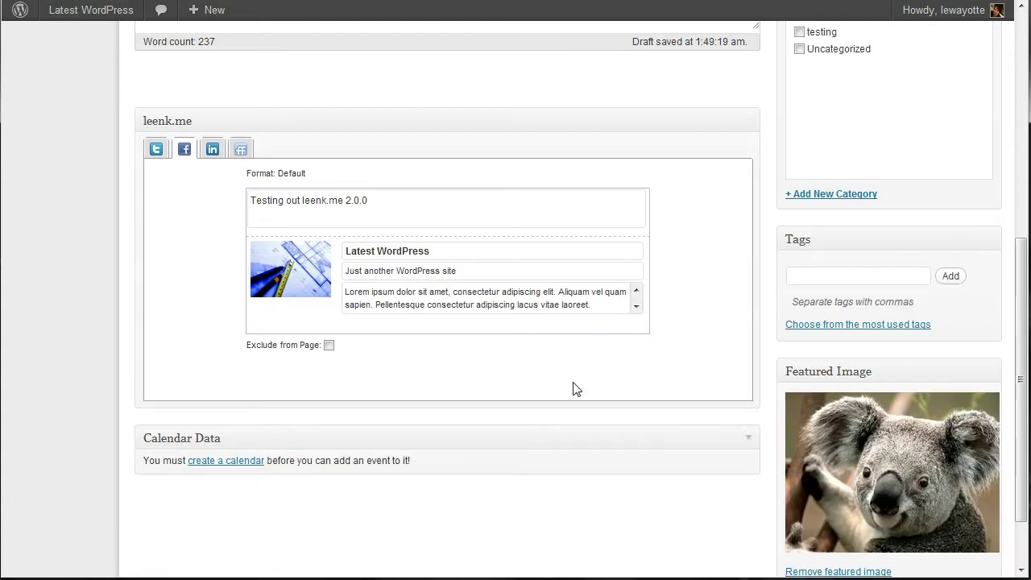
pyautogui.click(212, 149)
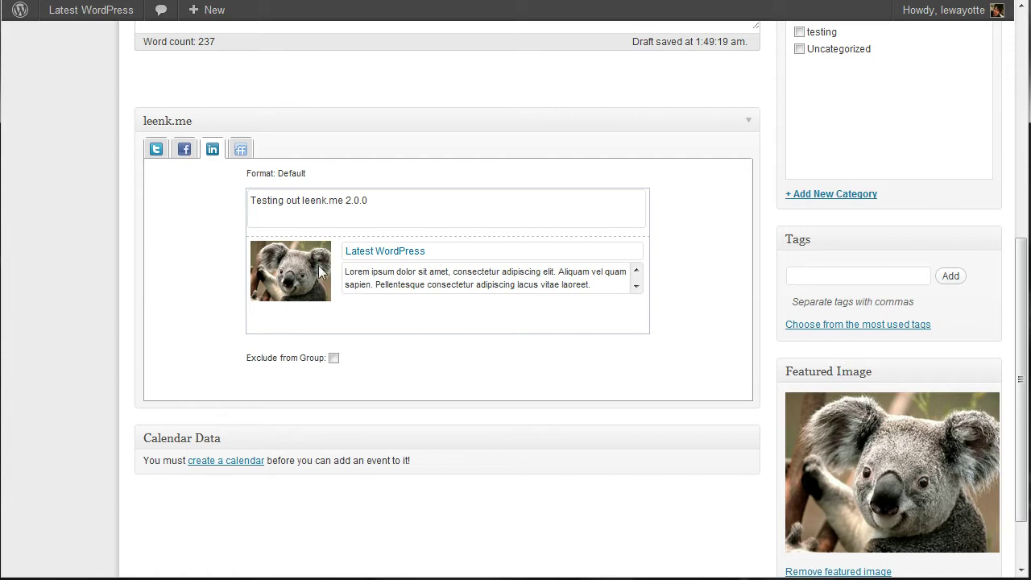
pyautogui.click(240, 150)
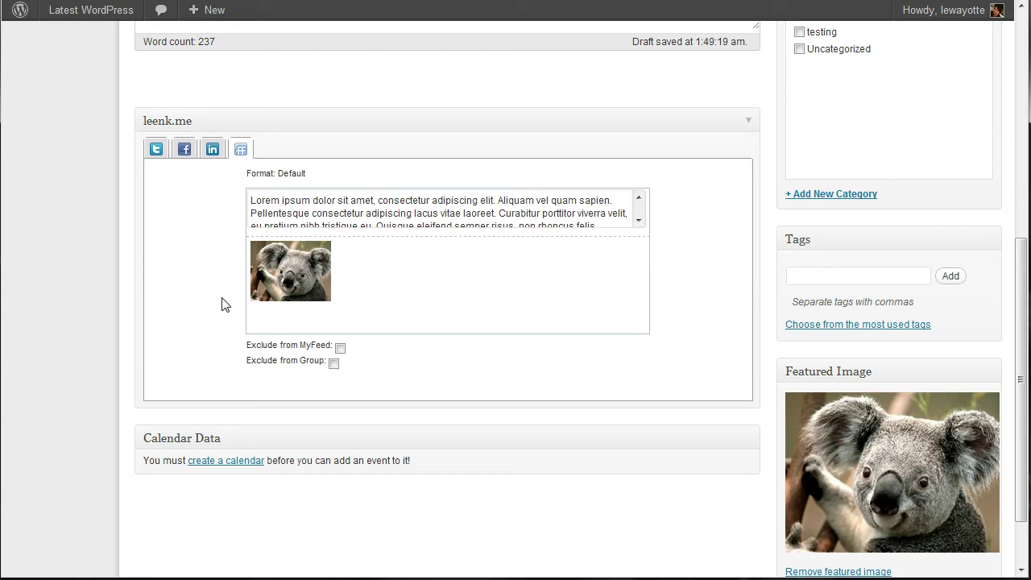
# Publish the post and check how it was shared on the leenk.me Development Testing Facebook page
pyautogui.scroll(5, 232, 316)
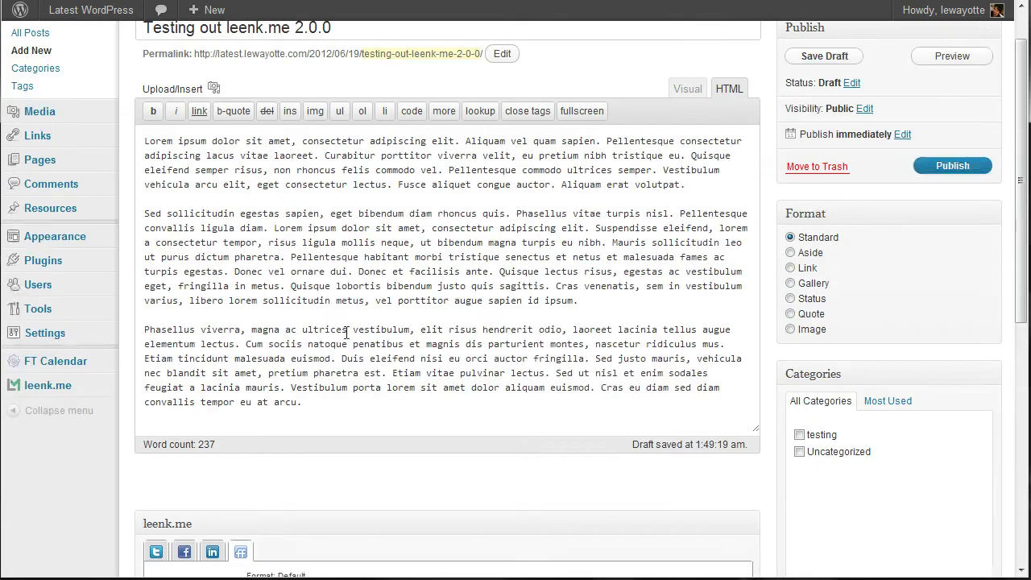
pyautogui.click(958, 171)
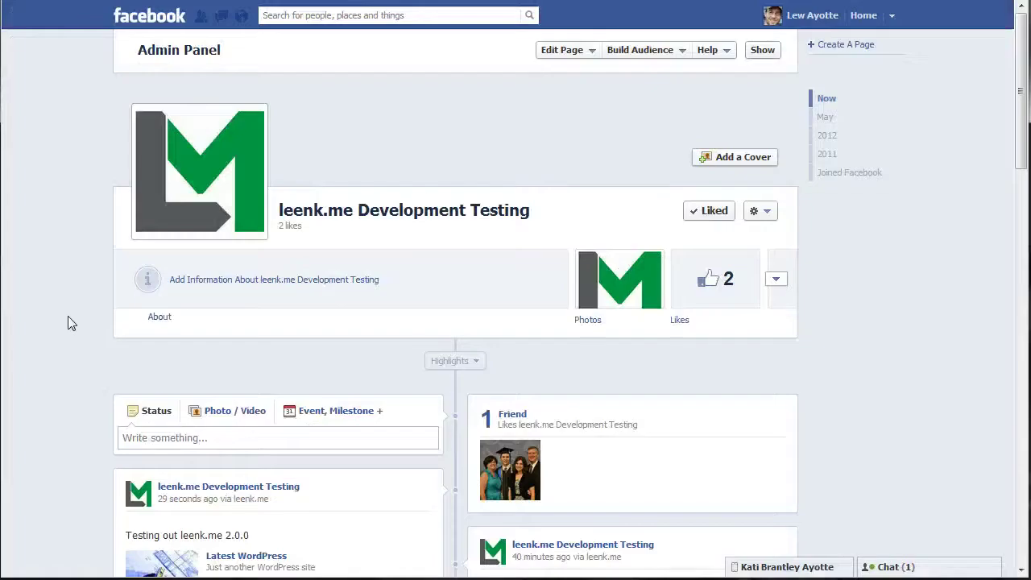
pyautogui.scroll(-5, 68, 316)
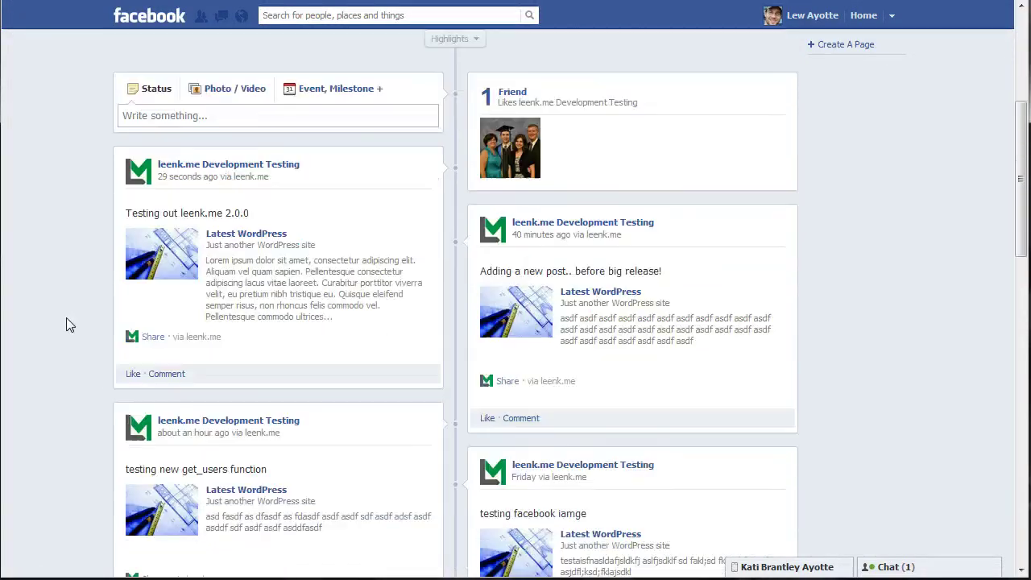